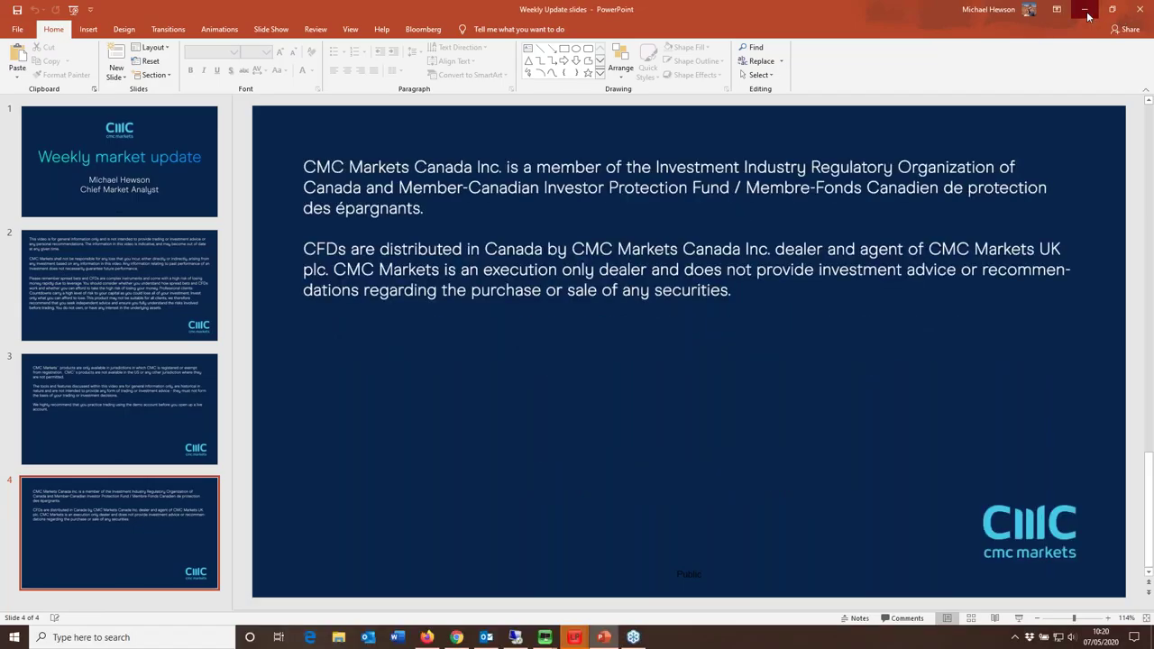
Minimize the presentation to switch to the CMC Markets platform and open the UK 100 - Cash chart from the This week watchlist, placing it over the watchlist
click(1086, 13)
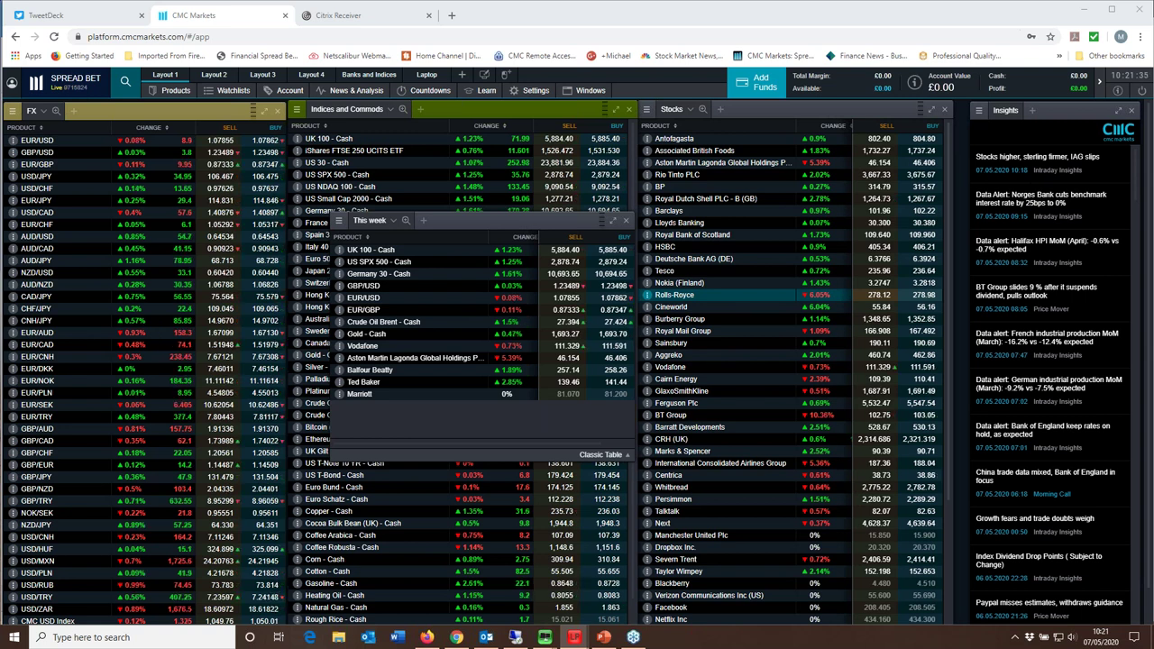
drag(672, 306, 379, 259)
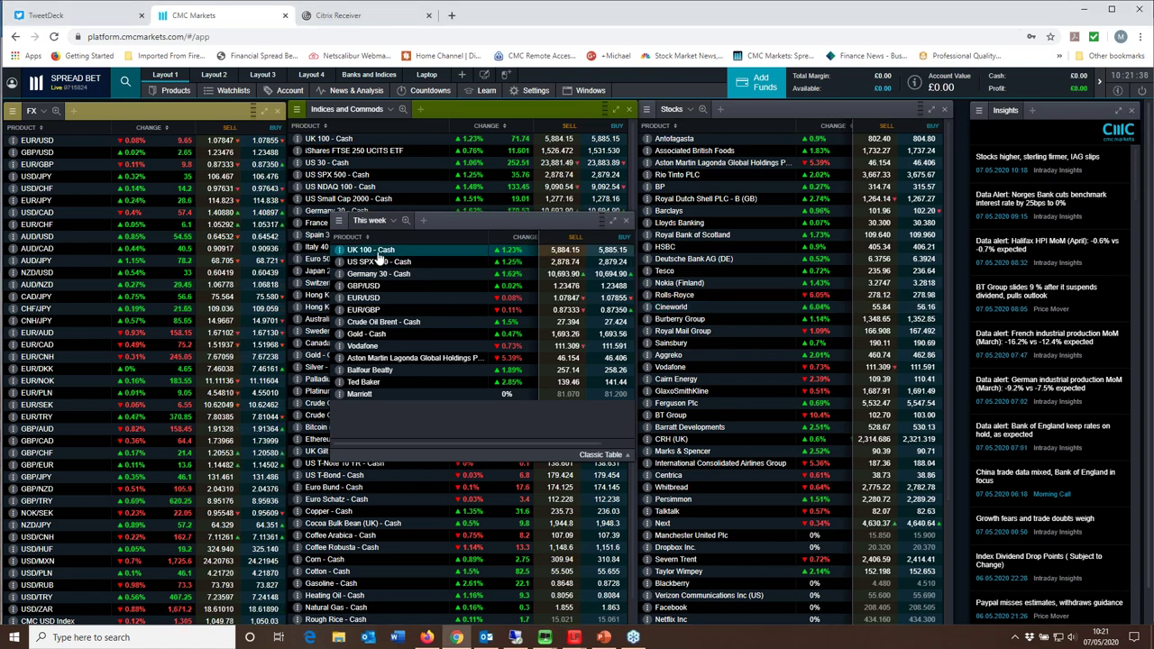
click(378, 257)
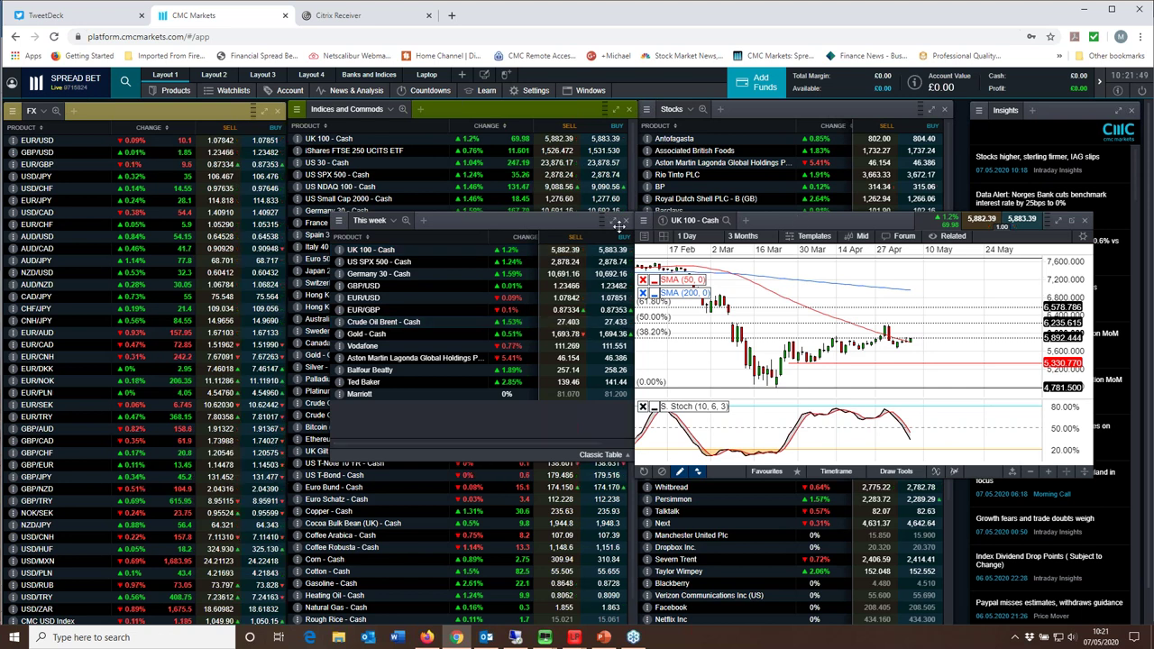
drag(723, 216, 209, 215)
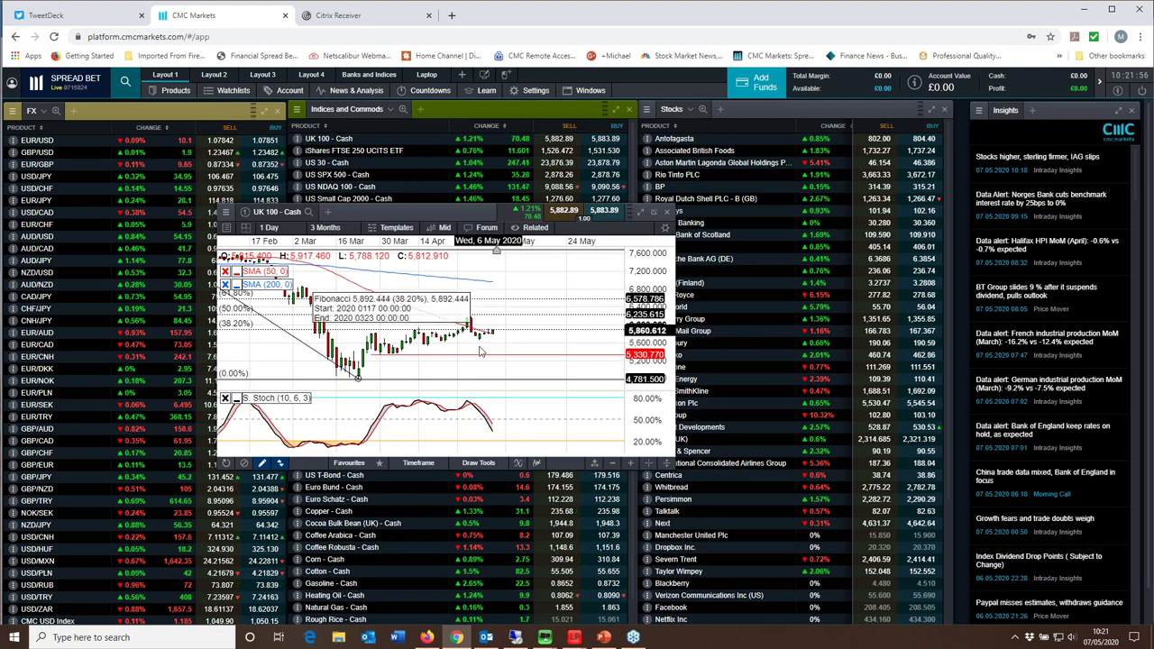
Examine the recent candles on the UK 100 daily chart against its moving averages and Fibonacci levels
scroll(480, 351, up, 1)
scroll(479, 350, up, 1)
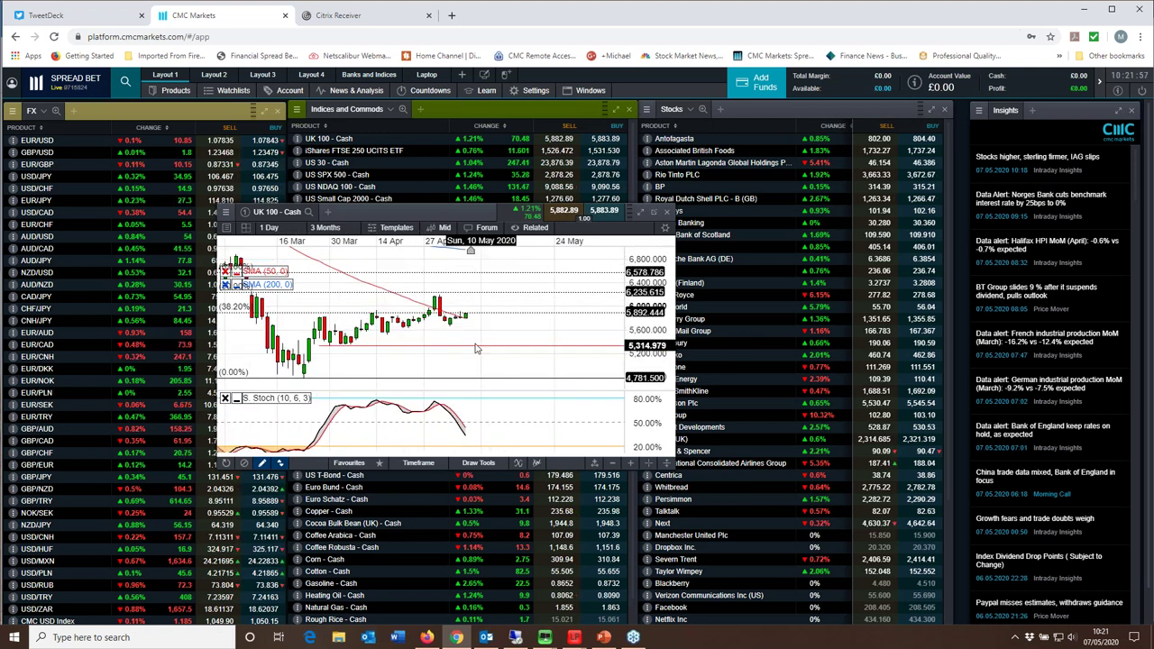
scroll(476, 349, up, 1)
scroll(437, 306, up, 2)
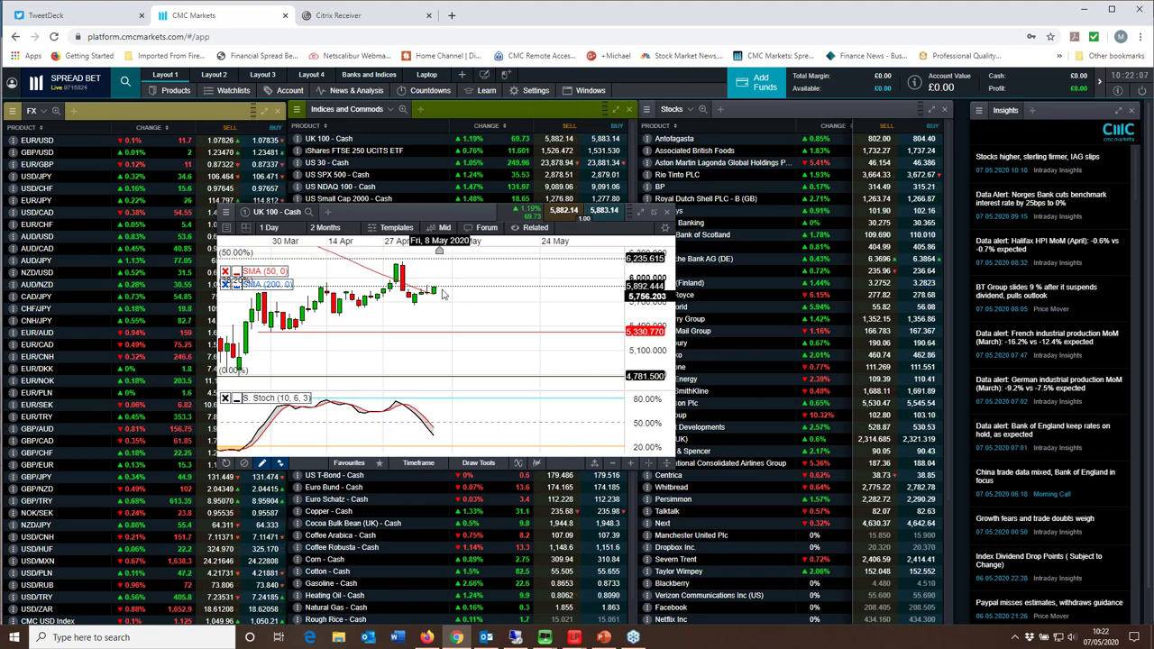
scroll(468, 309, down, 1)
scroll(442, 325, down, 1)
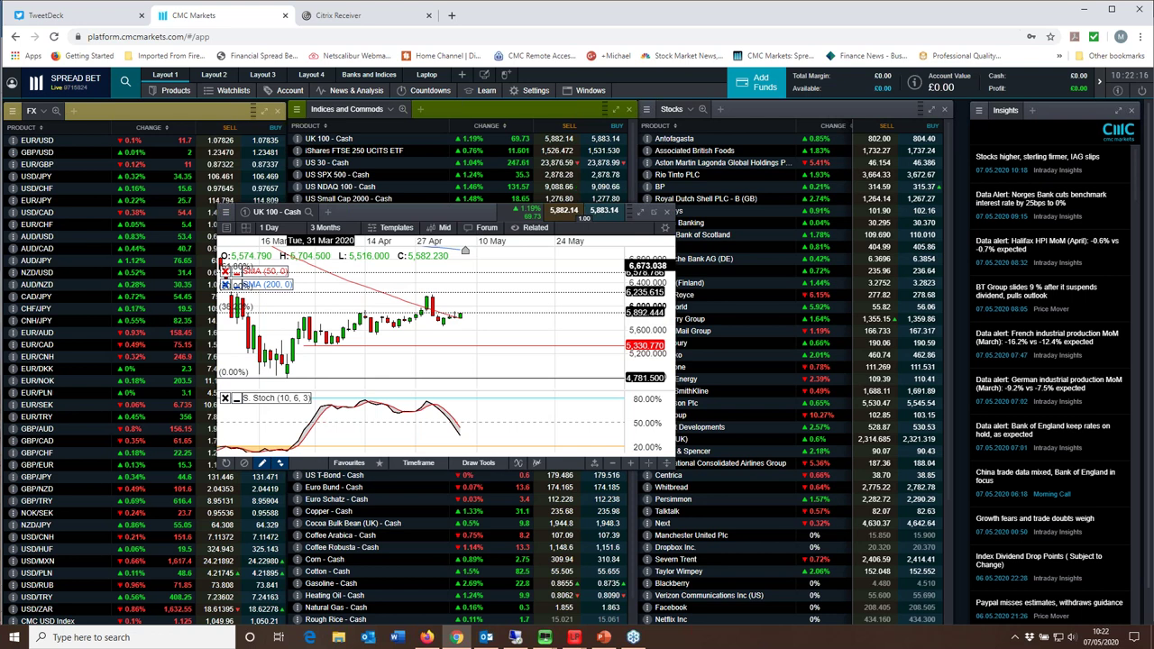
Check the UK 100 chart on the 1 Week interval and return it to 1 Day
click(269, 227)
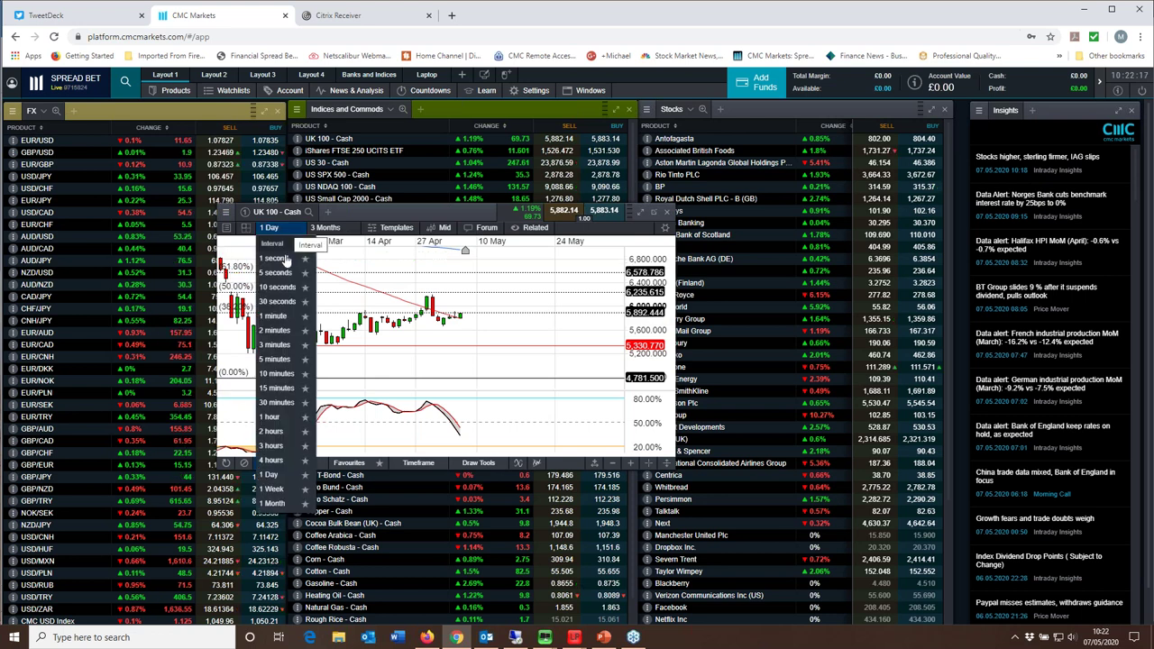
click(272, 487)
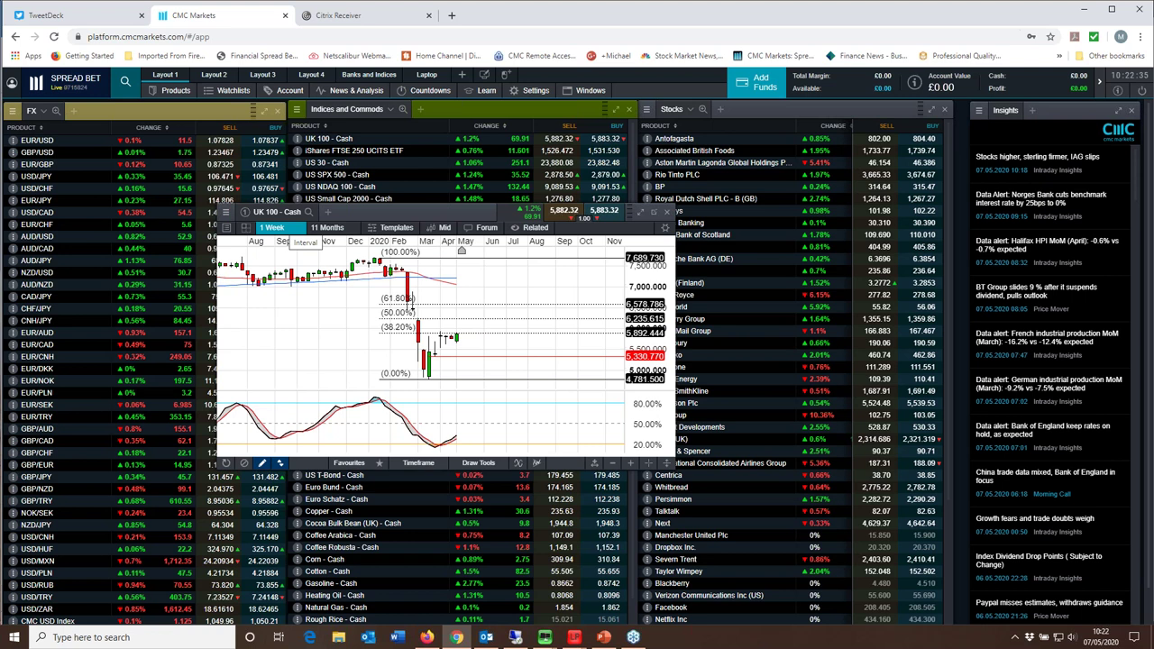
click(272, 227)
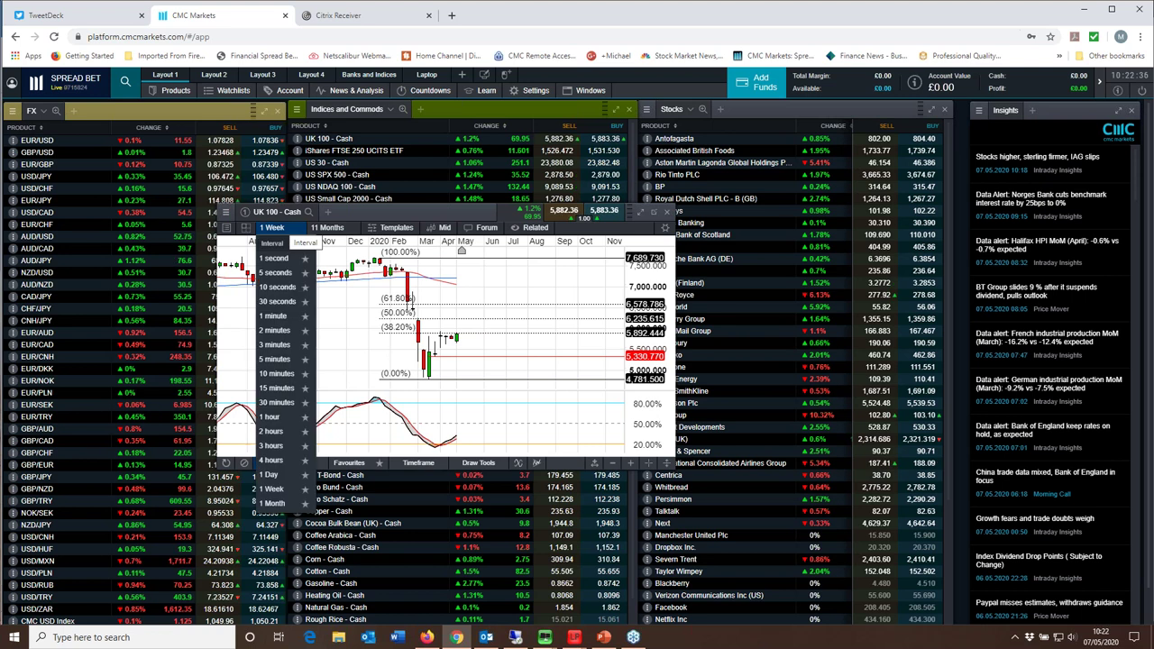
click(275, 475)
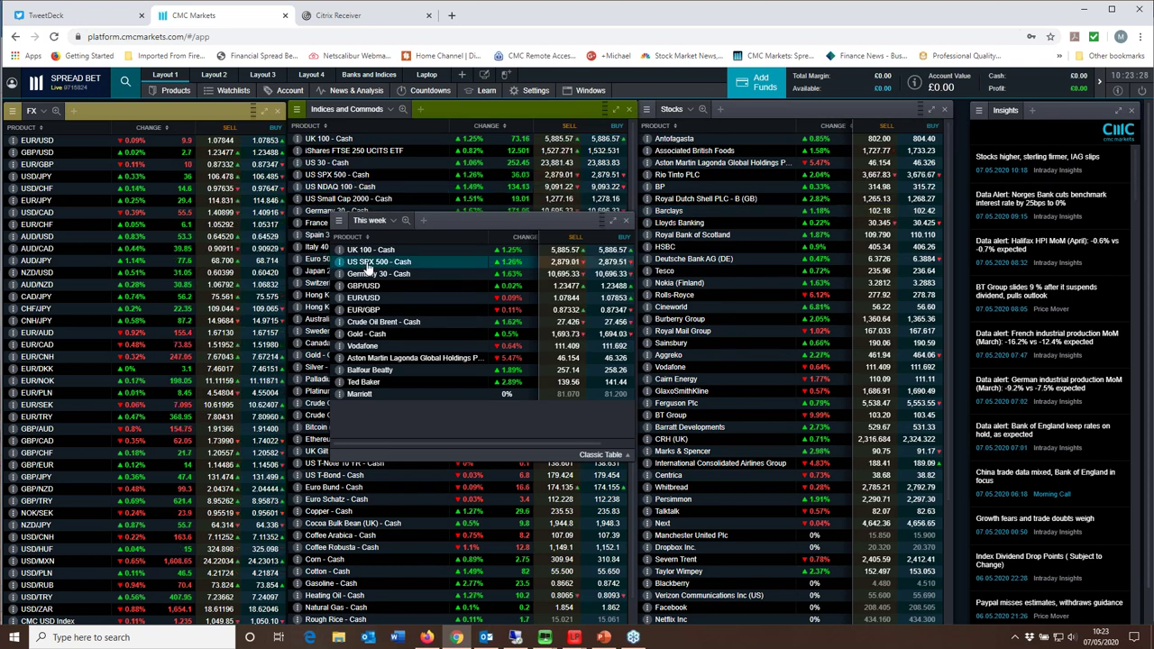
Open the US SPX 500 - Cash chart from the This week watchlist, review about four months of daily prices, and close it
click(368, 265)
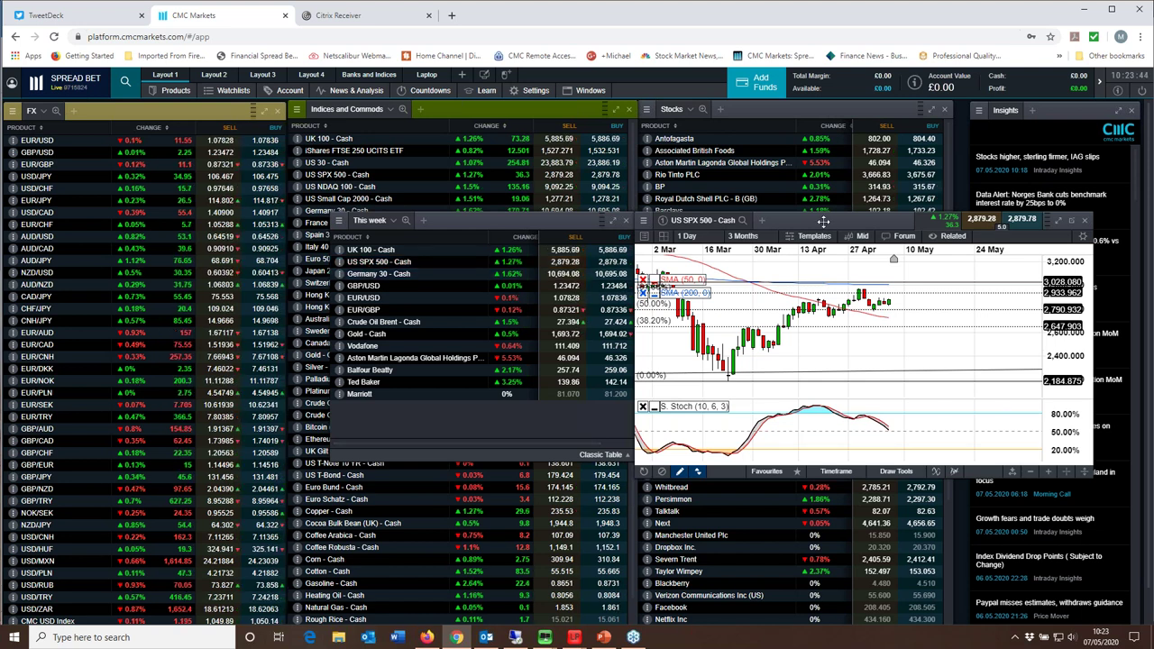
drag(823, 220, 422, 270)
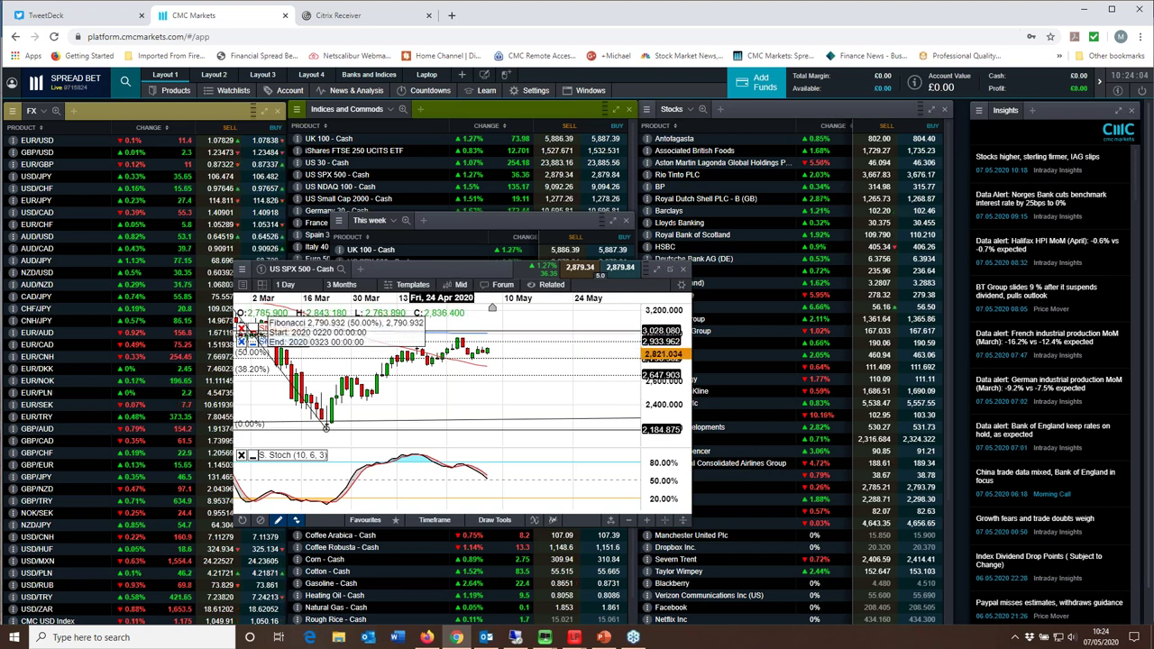
mouse_move(325, 428)
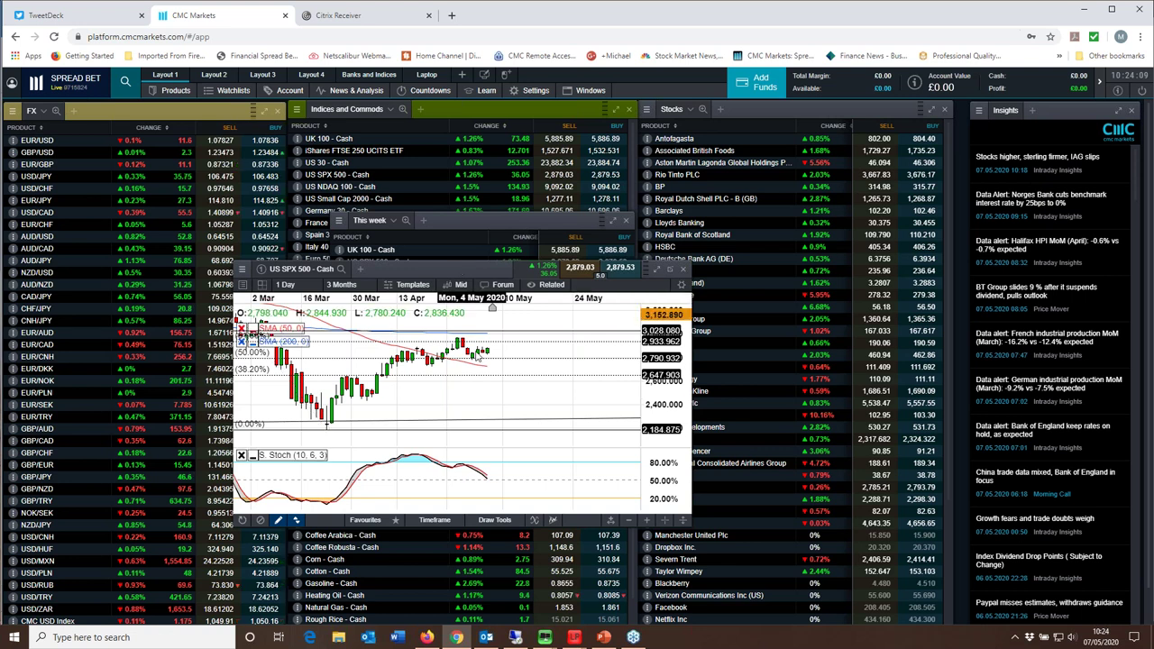
scroll(475, 350, down, 1)
scroll(477, 356, down, 1)
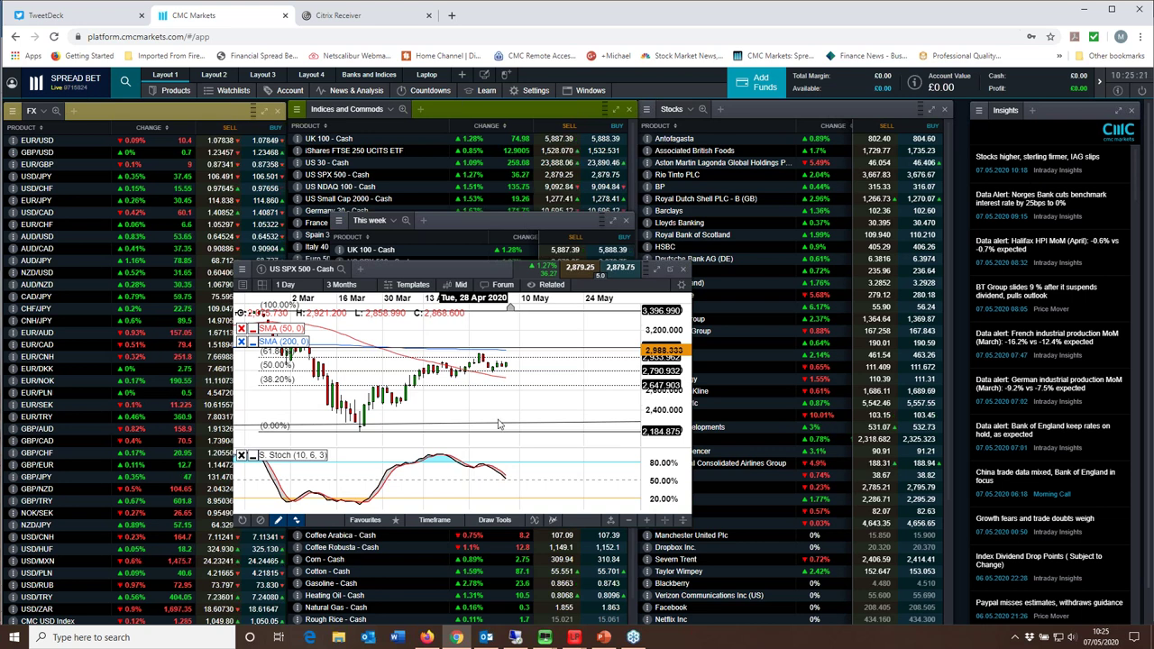
scroll(479, 389, down, 3)
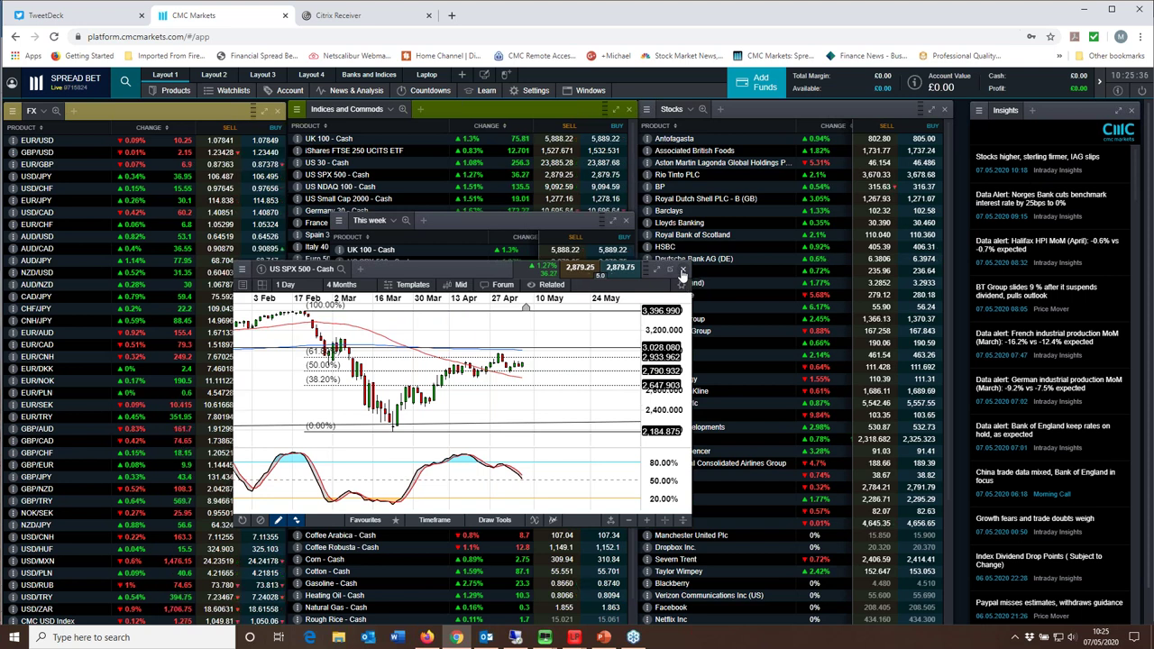
click(682, 271)
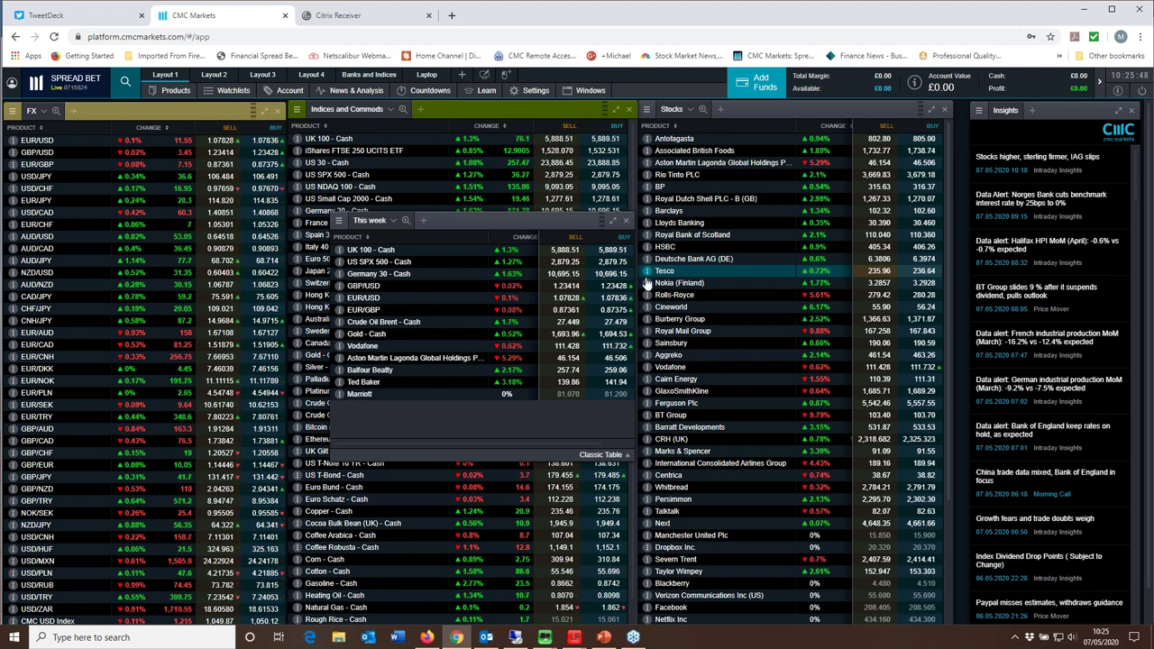
Open the Germany 30 - Cash chart from the This week watchlist and arrange the chart and watchlist side by side
click(380, 274)
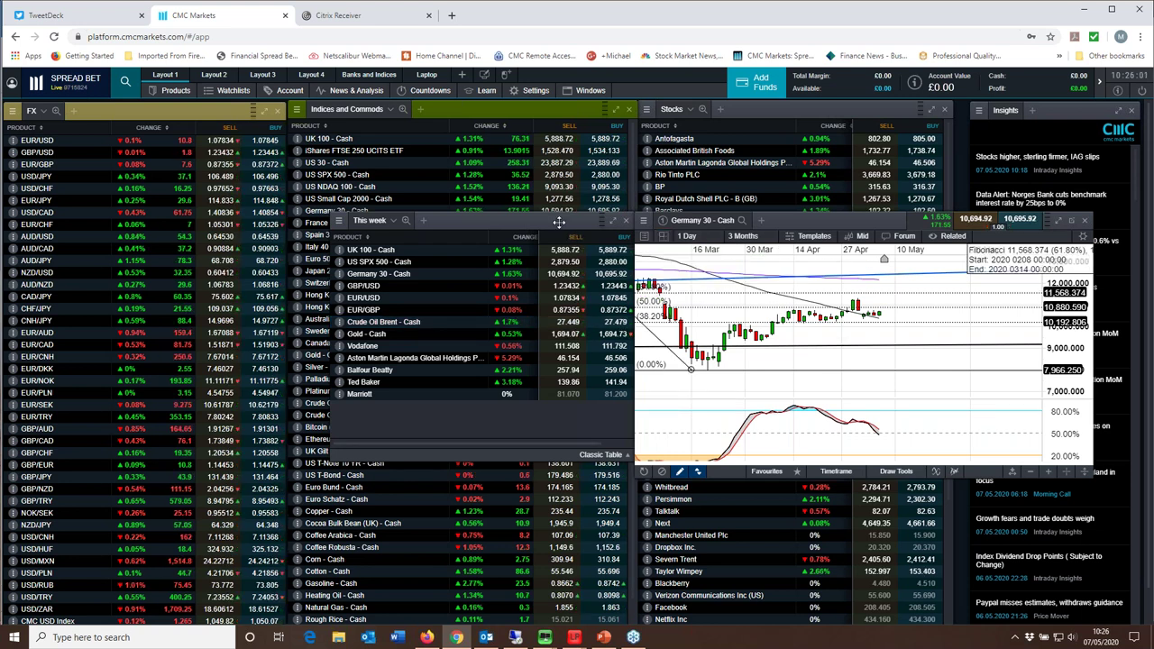
drag(559, 221, 414, 226)
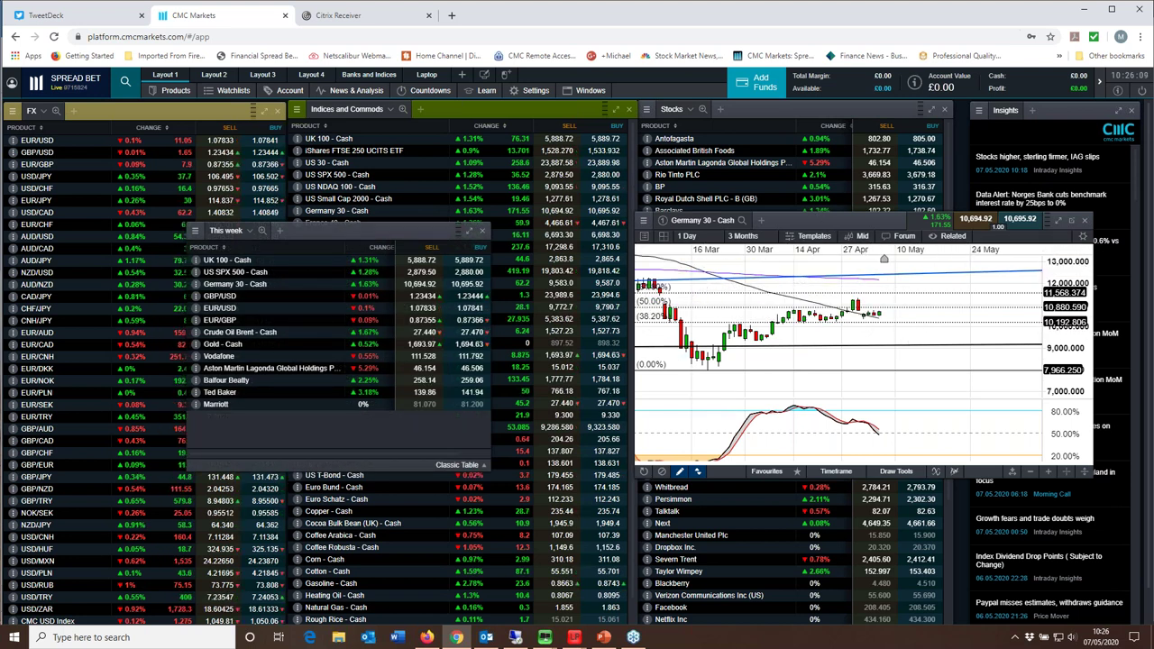
drag(829, 220, 677, 229)
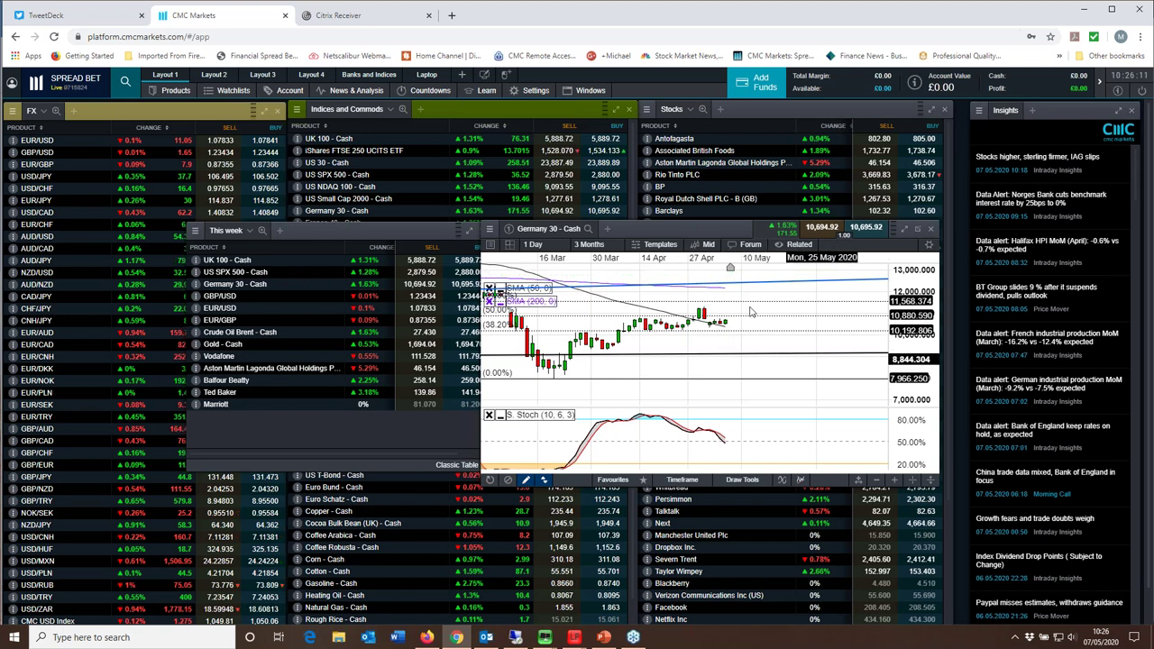
Examine about four months of daily prices on the Germany 30 chart and close it
scroll(751, 312, down, 3)
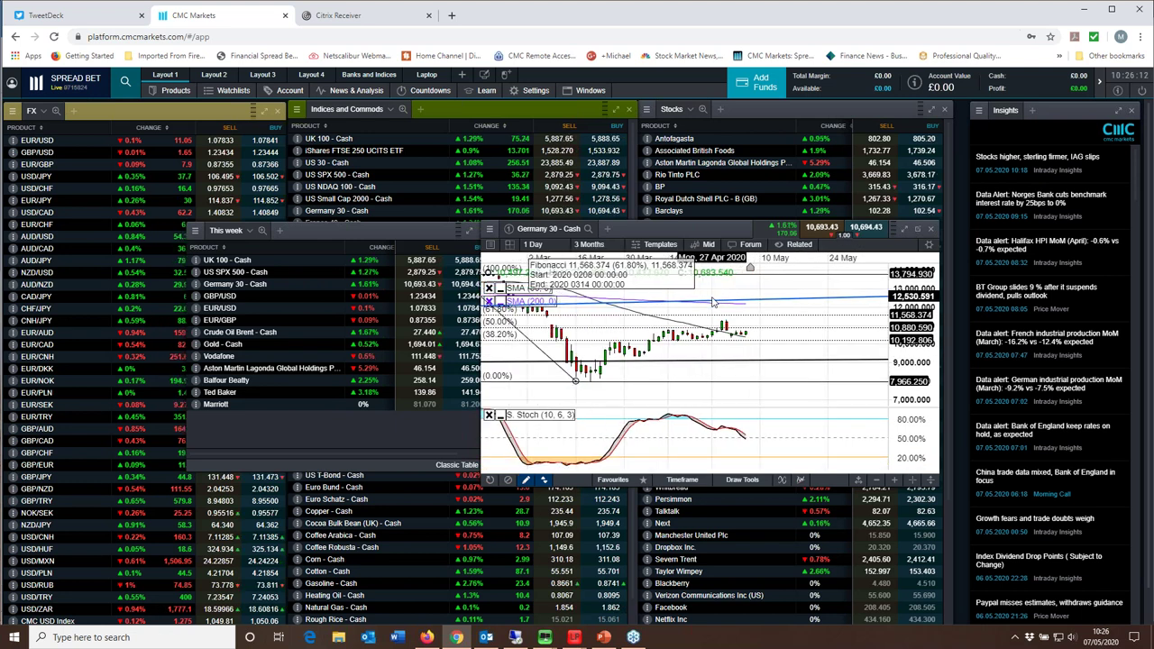
scroll(732, 340, down, 1)
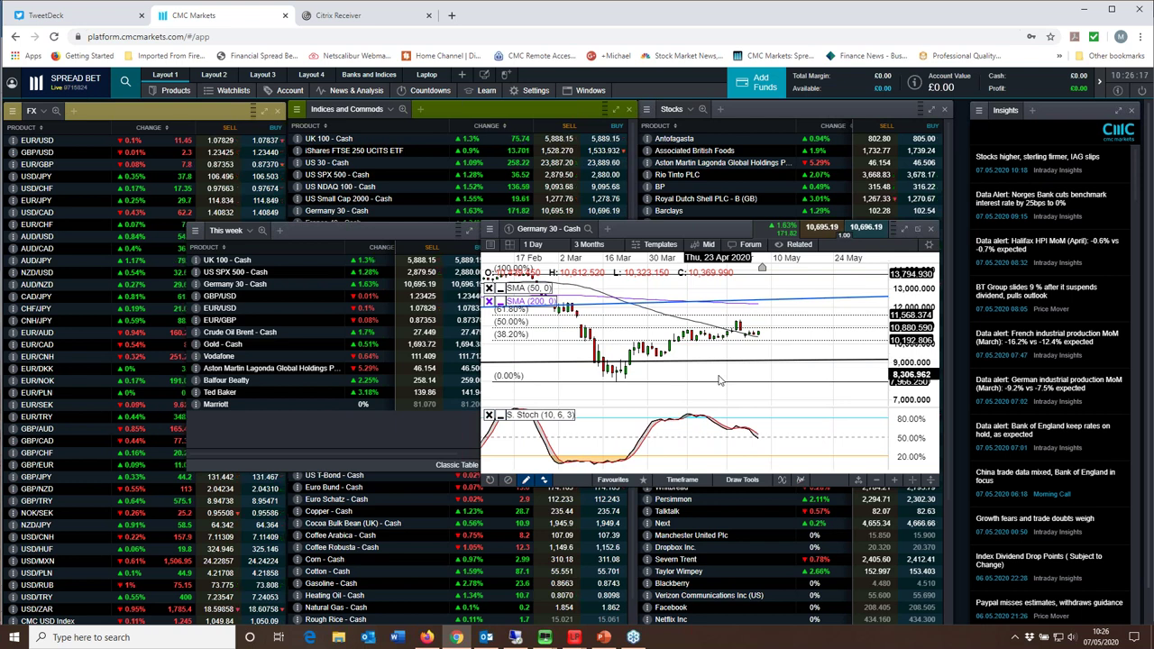
scroll(719, 380, down, 1)
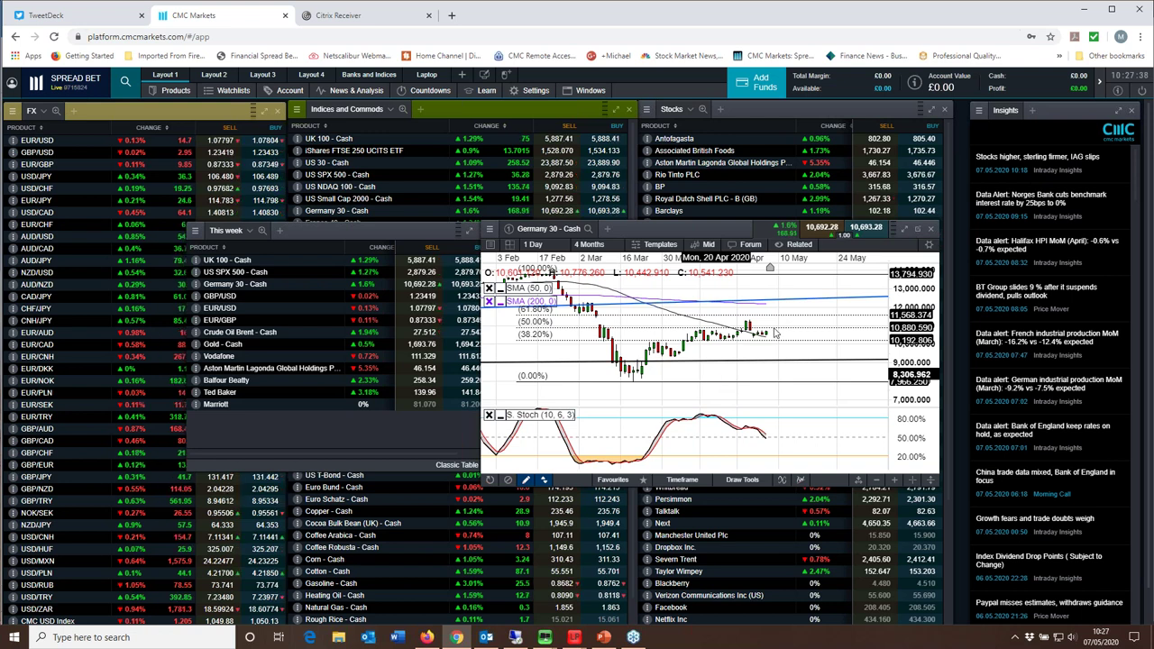
click(686, 334)
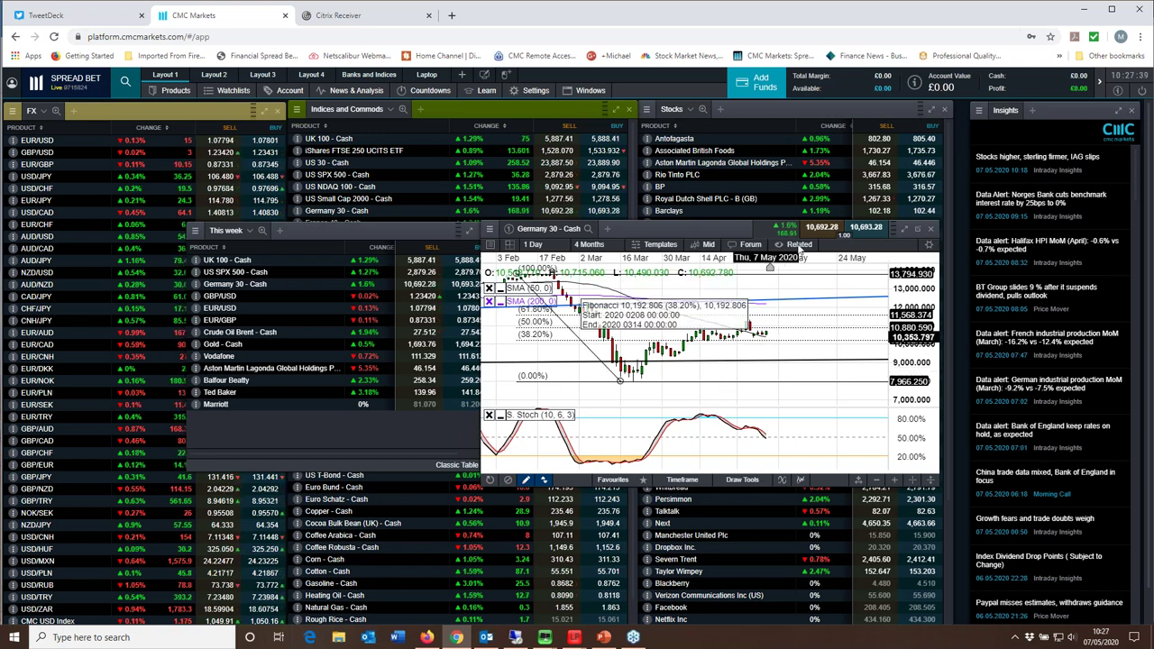
click(932, 232)
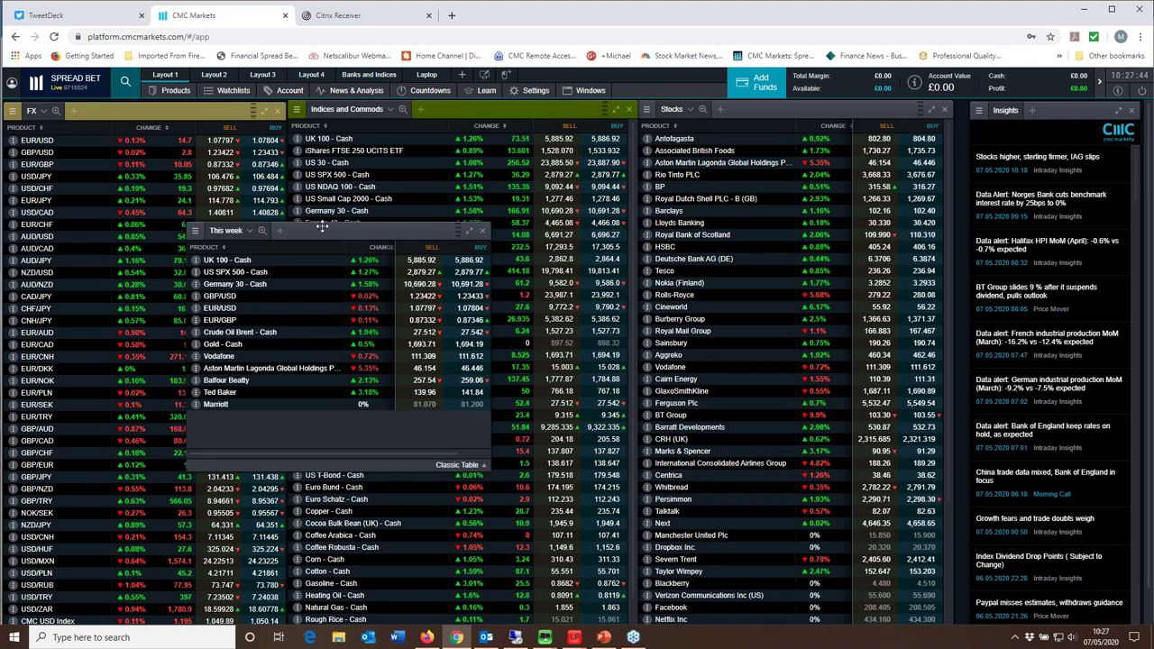
Open the EUR/USD chart from the This week watchlist and reposition the watchlist clear of the chart
drag(322, 226, 322, 226)
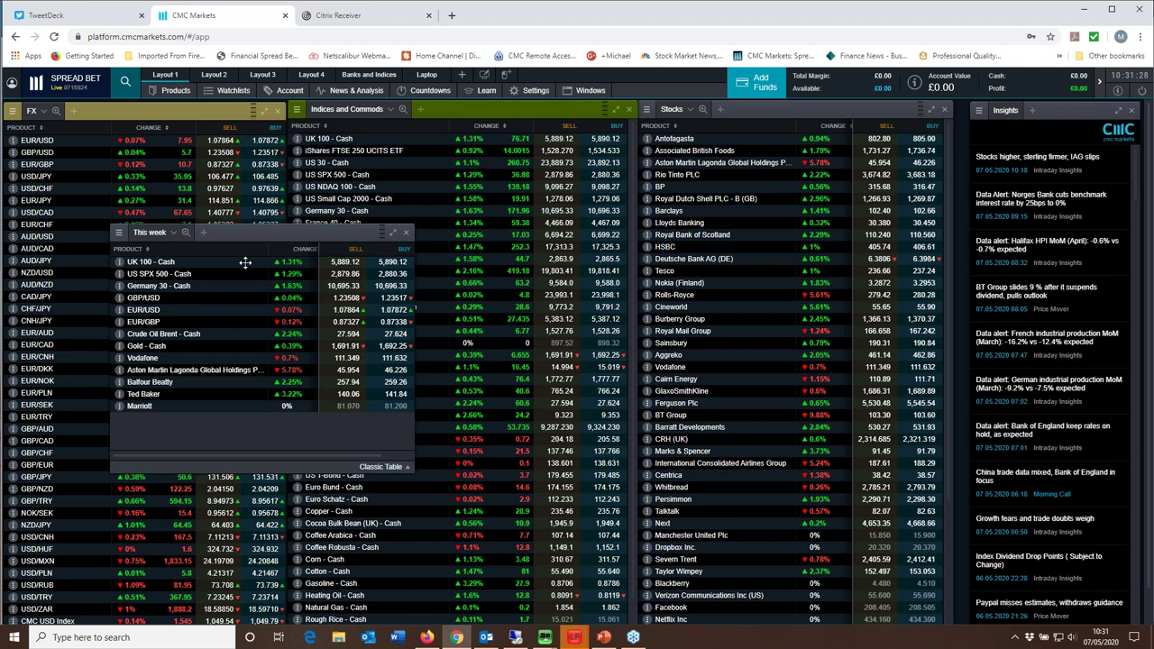
drag(245, 263, 320, 301)
click(319, 296)
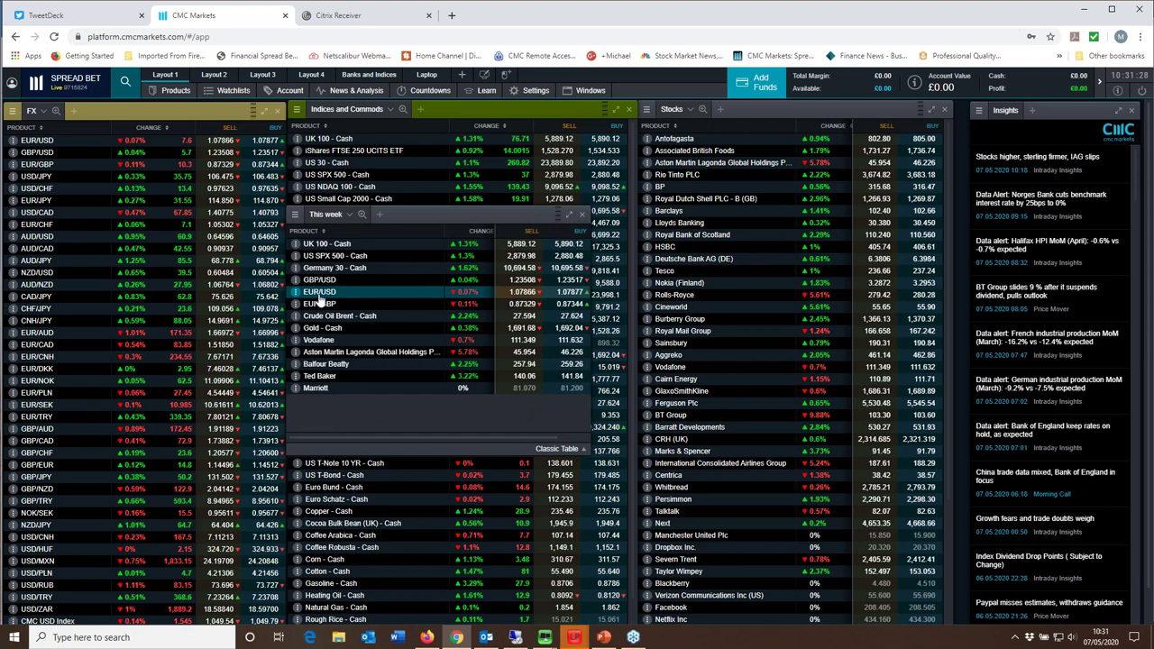
double_click(320, 300)
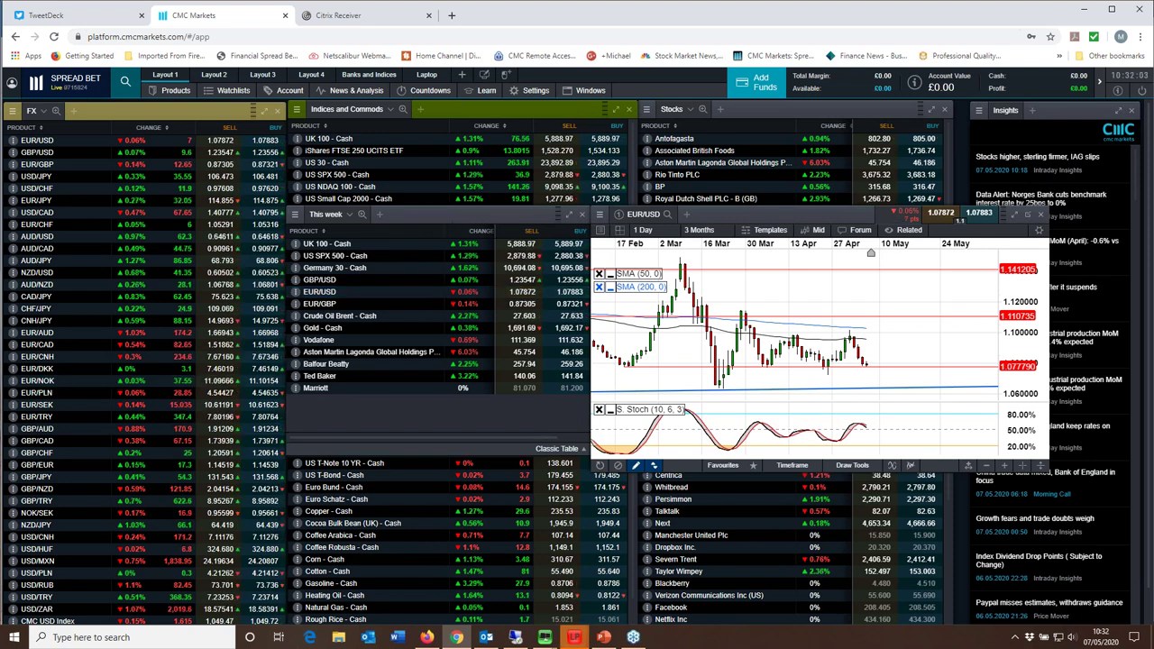
drag(413, 224, 327, 216)
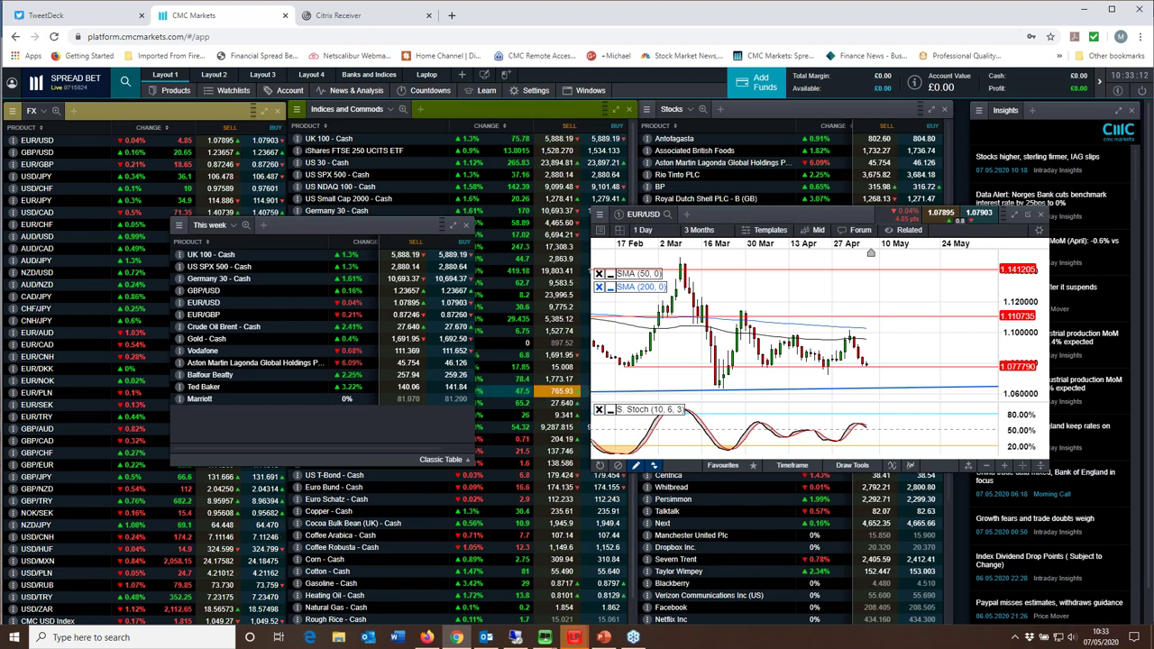
Examine about four months of daily prices on the EUR/USD chart and close it
scroll(832, 360, up, 2)
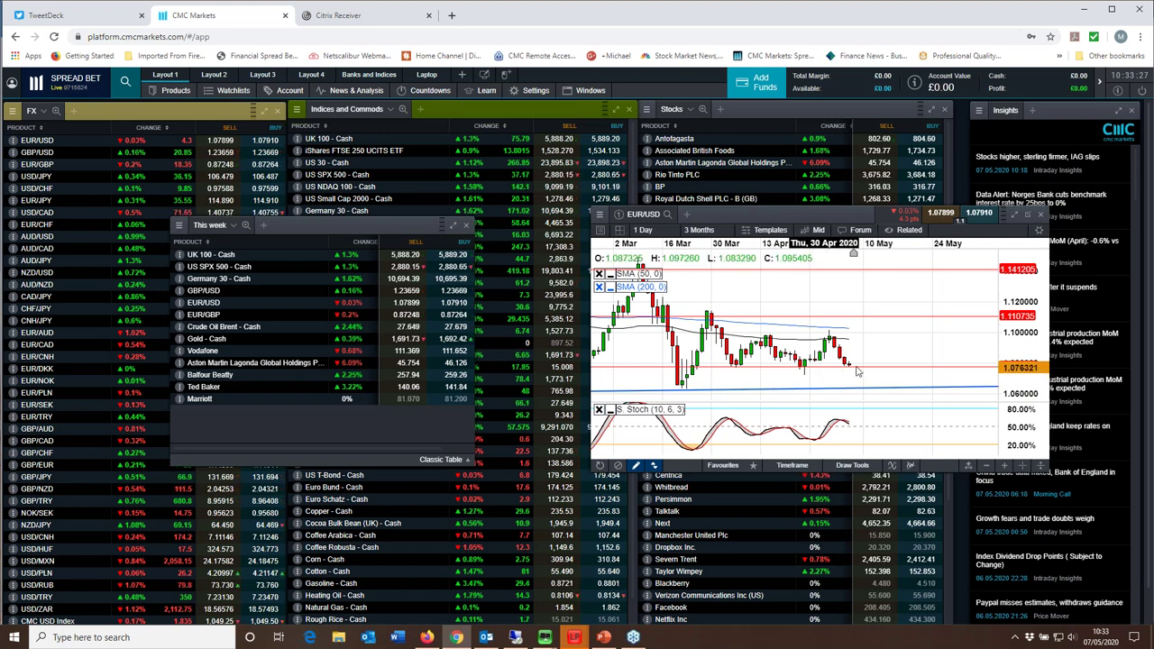
scroll(882, 379, down, 3)
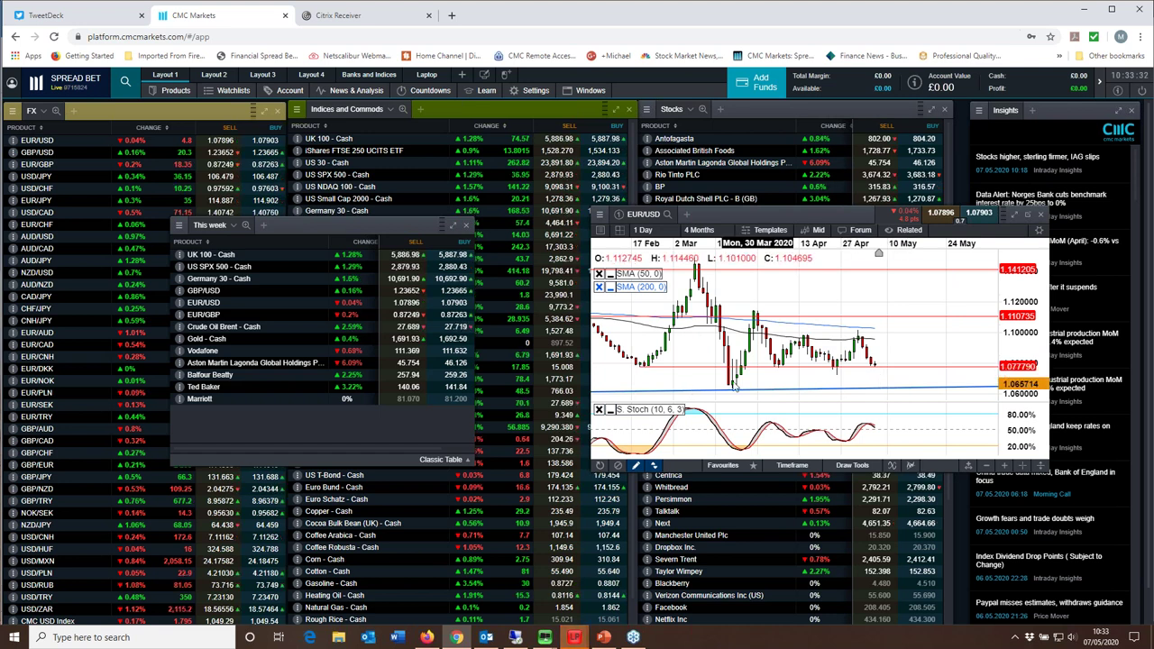
click(1038, 218)
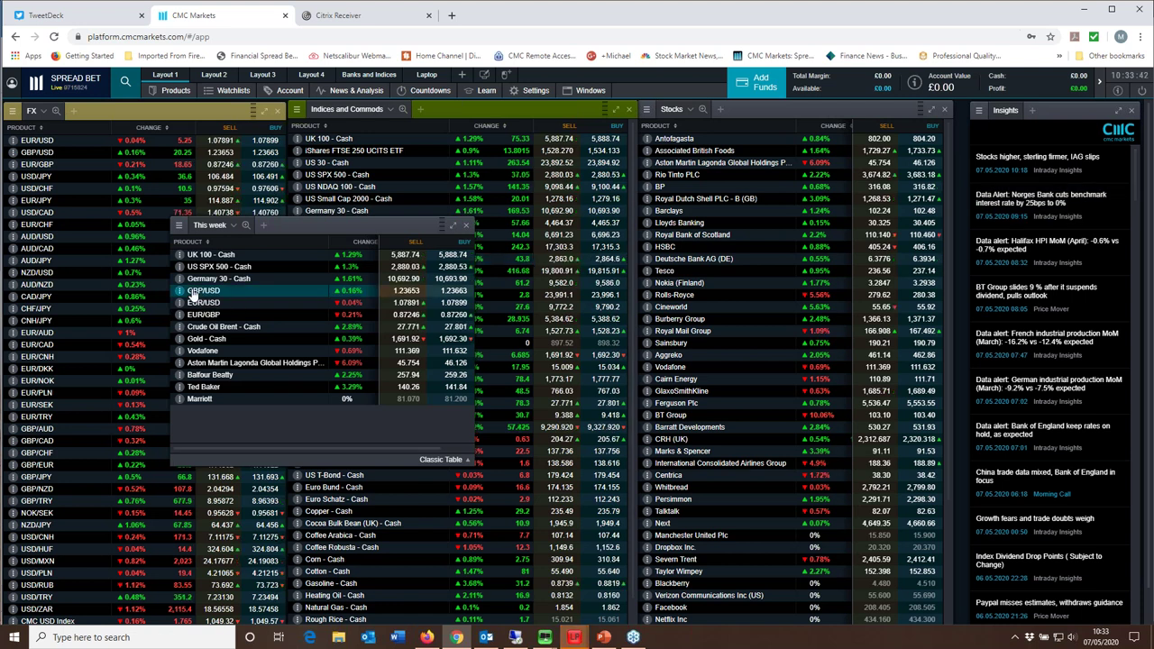
Open the GBP/USD chart from the This week watchlist and widen its two-hour view to 21 days
click(192, 294)
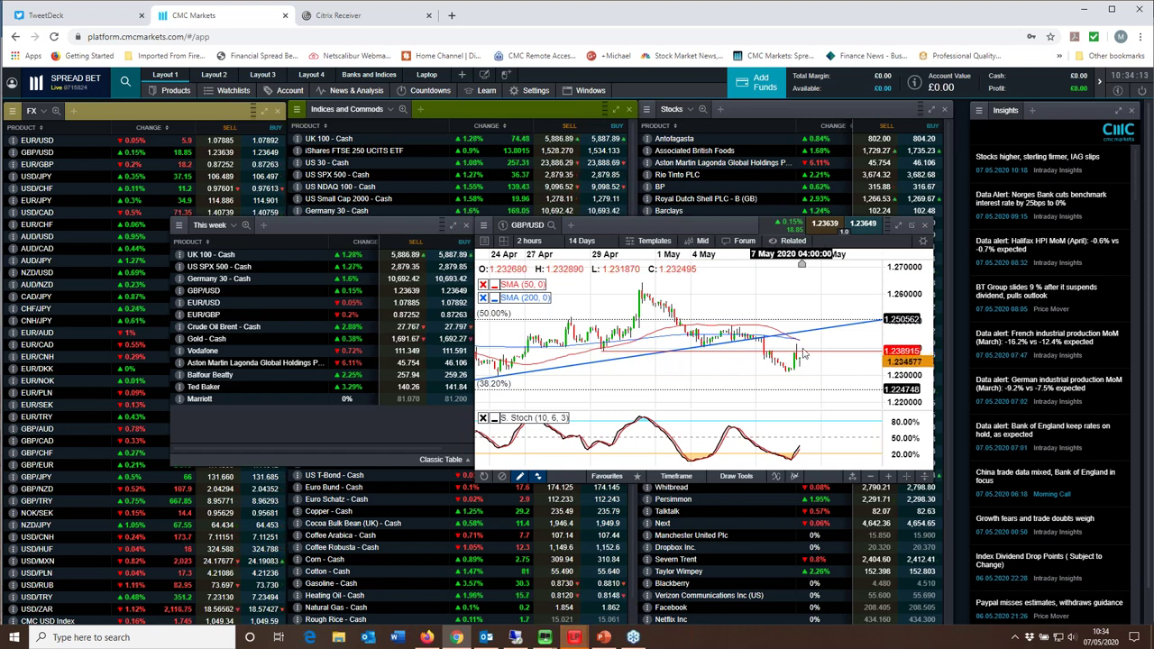
scroll(805, 354, down, 1)
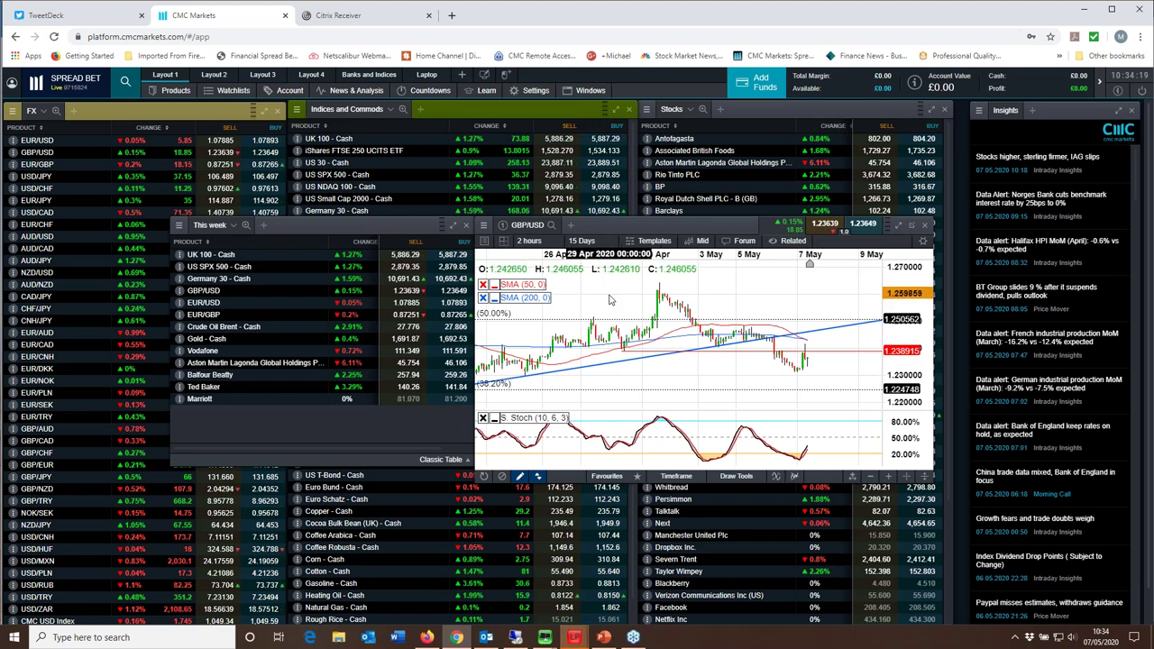
scroll(623, 302, down, 2)
scroll(625, 302, down, 3)
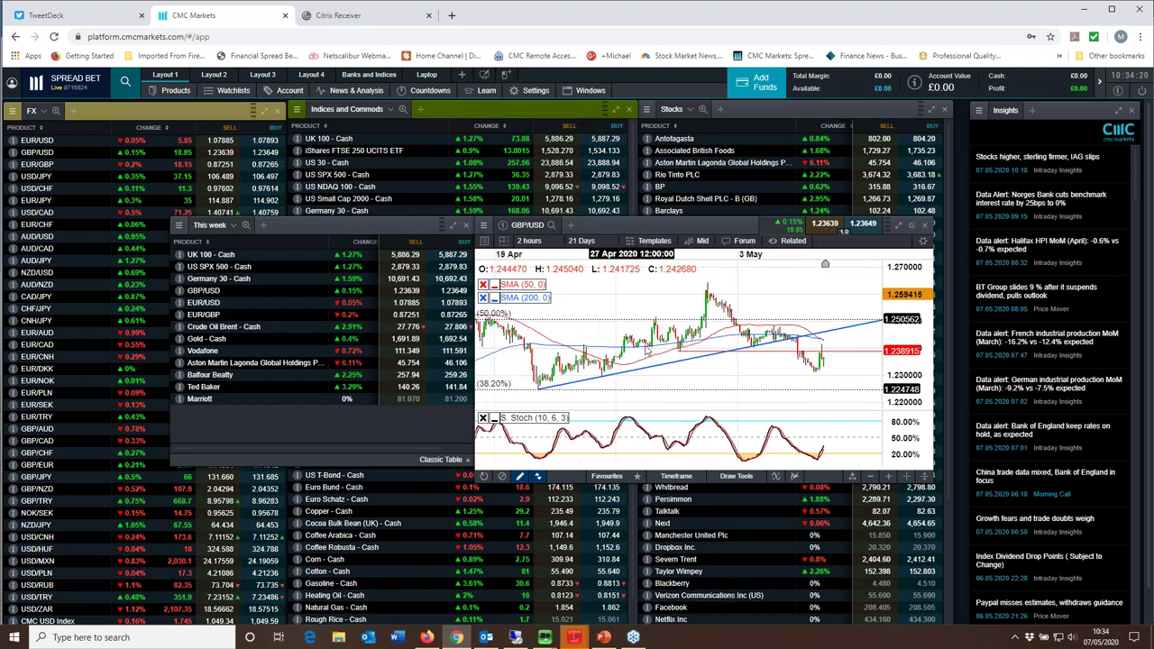
Examine the two-hour GBP/USD chart over ranges between 21 days and two months, and close it
scroll(646, 350, down, 2)
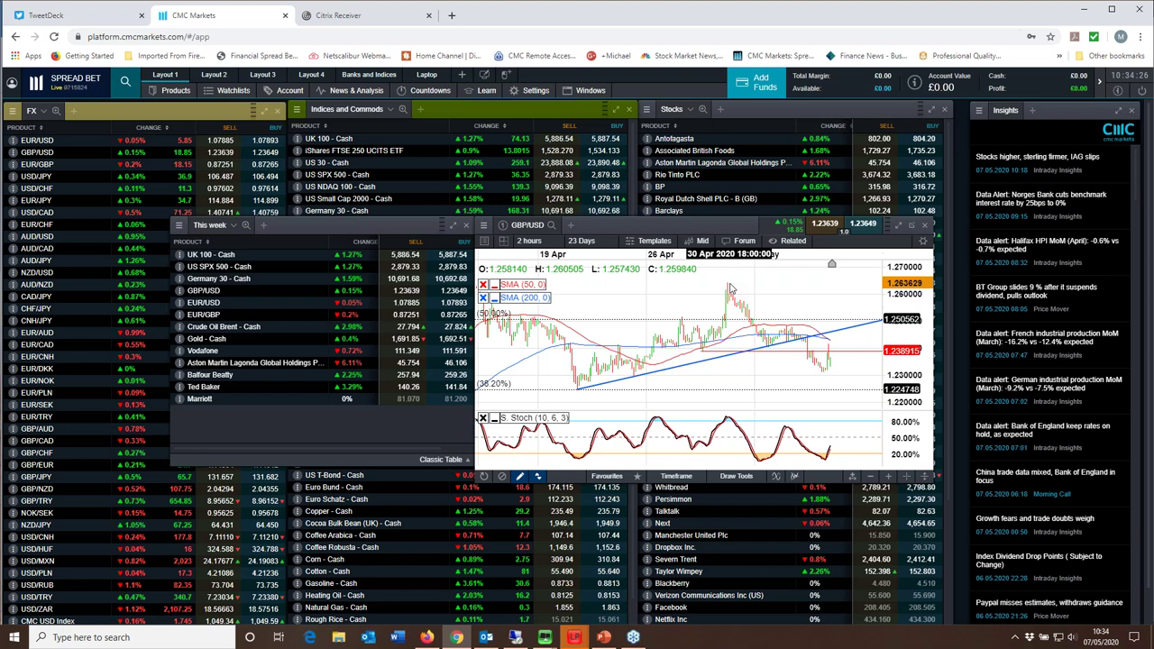
click(831, 344)
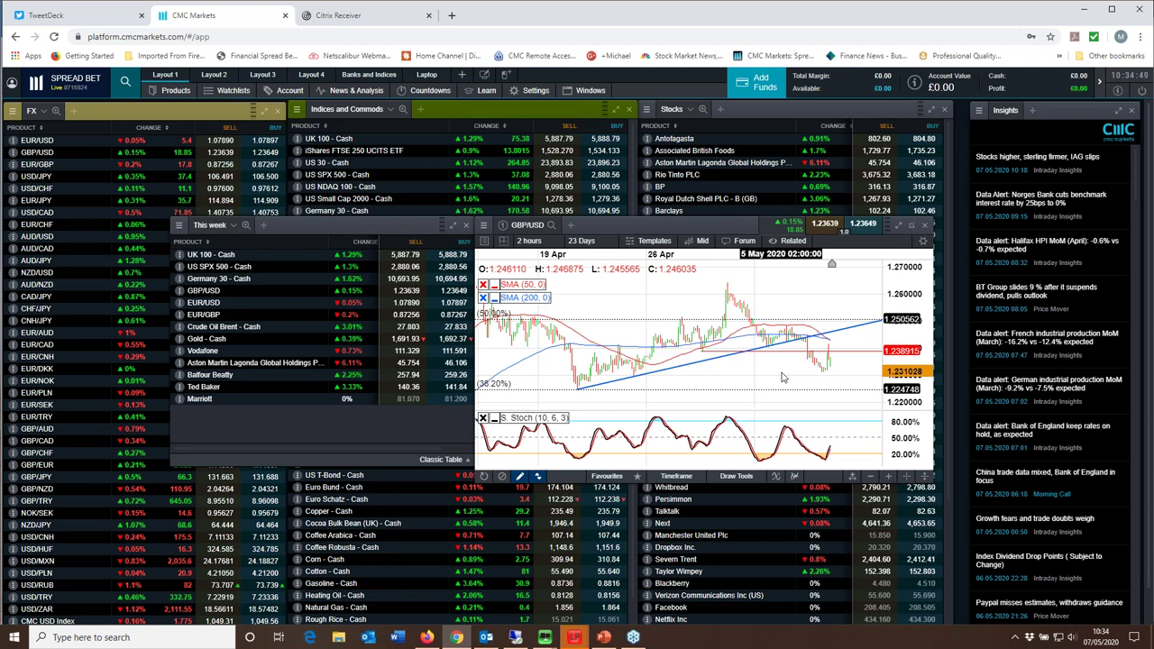
scroll(667, 349, down, 3)
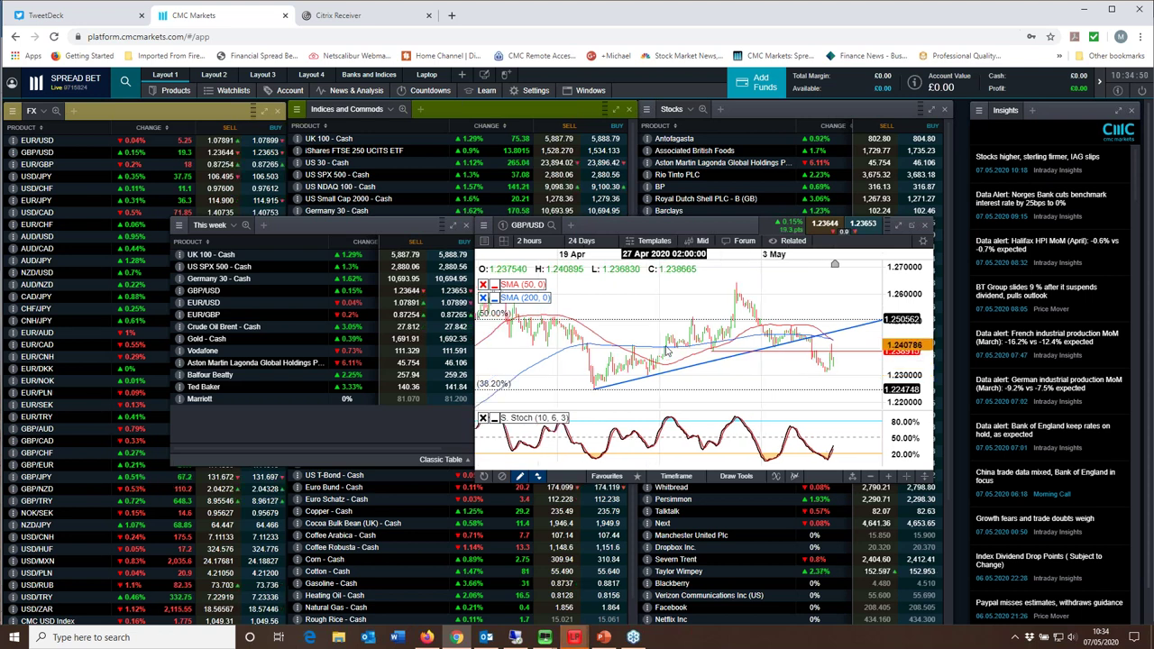
scroll(667, 349, down, 1)
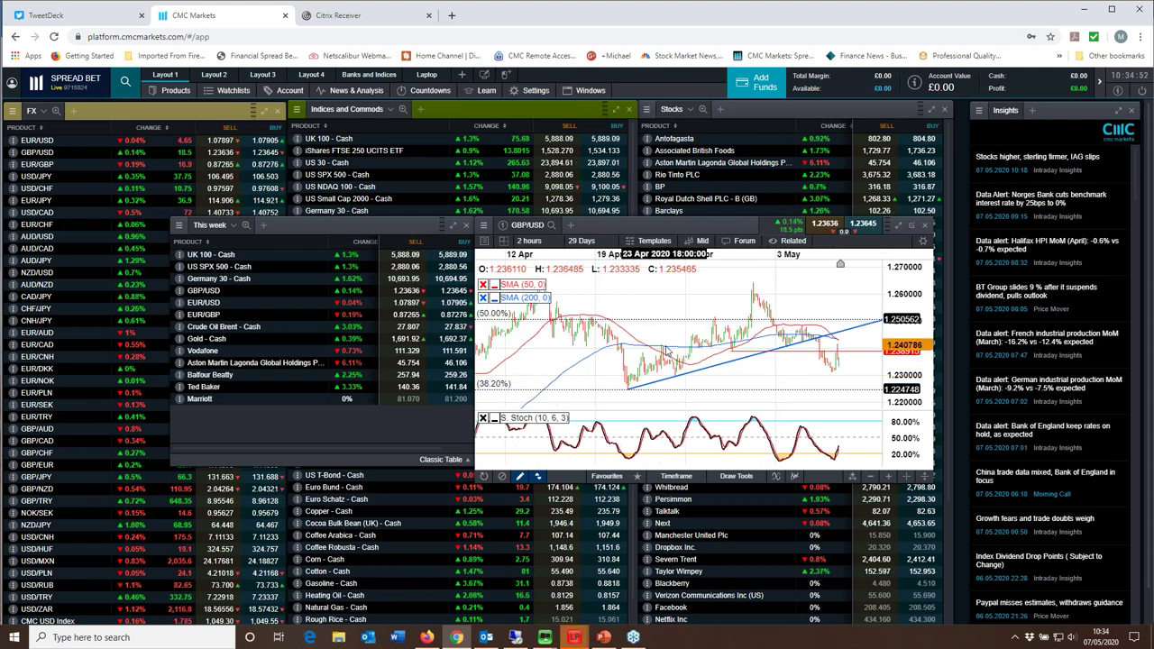
scroll(667, 349, down, 4)
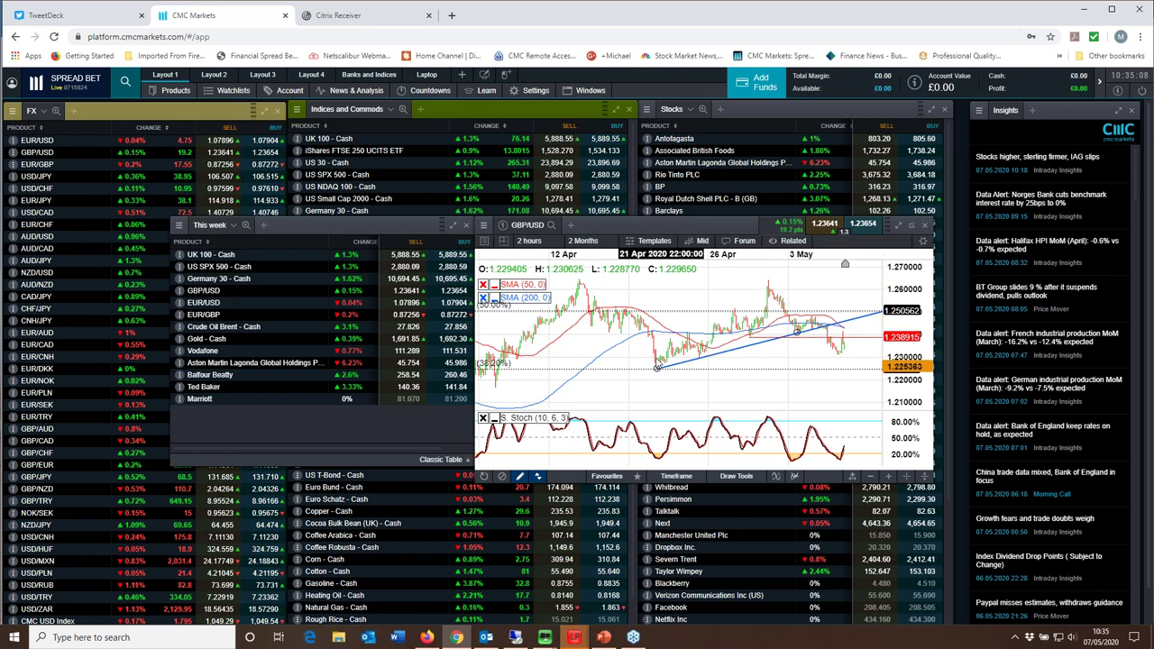
scroll(659, 365, up, 2)
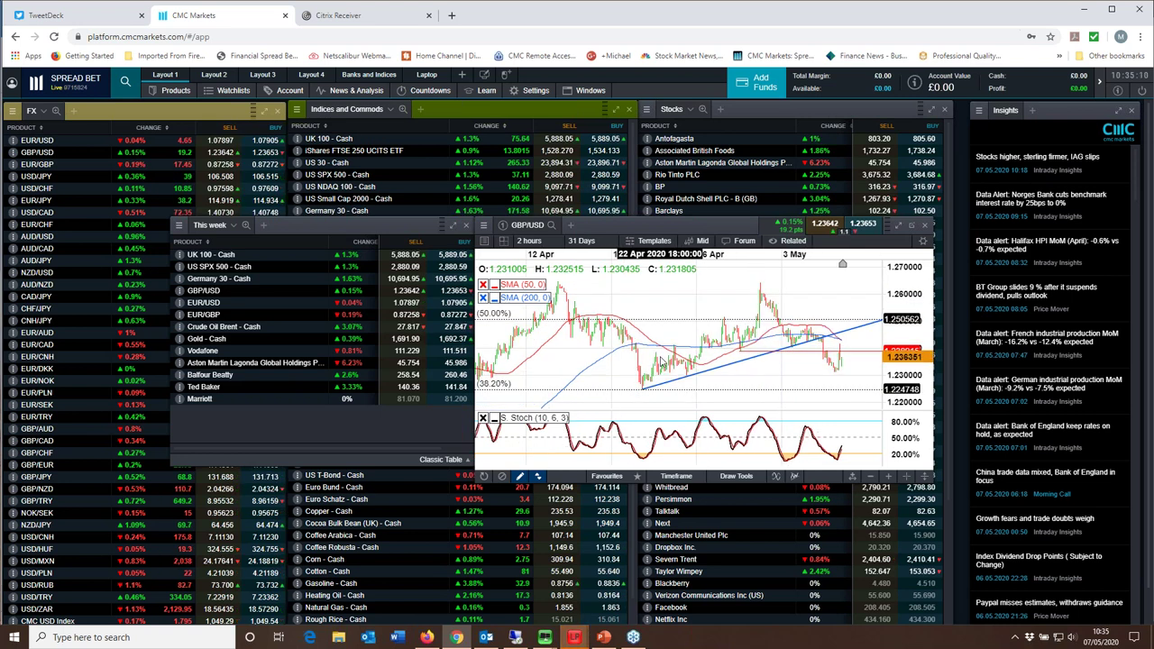
scroll(661, 363, up, 1)
scroll(661, 363, up, 1)
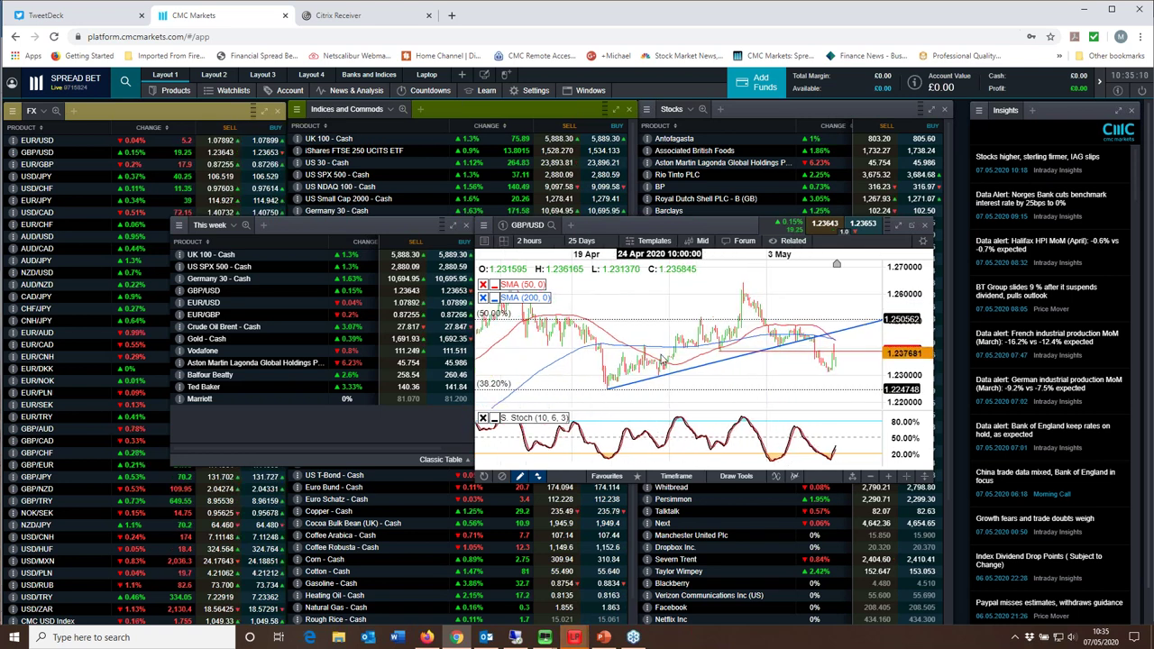
scroll(661, 360, up, 1)
scroll(661, 359, up, 2)
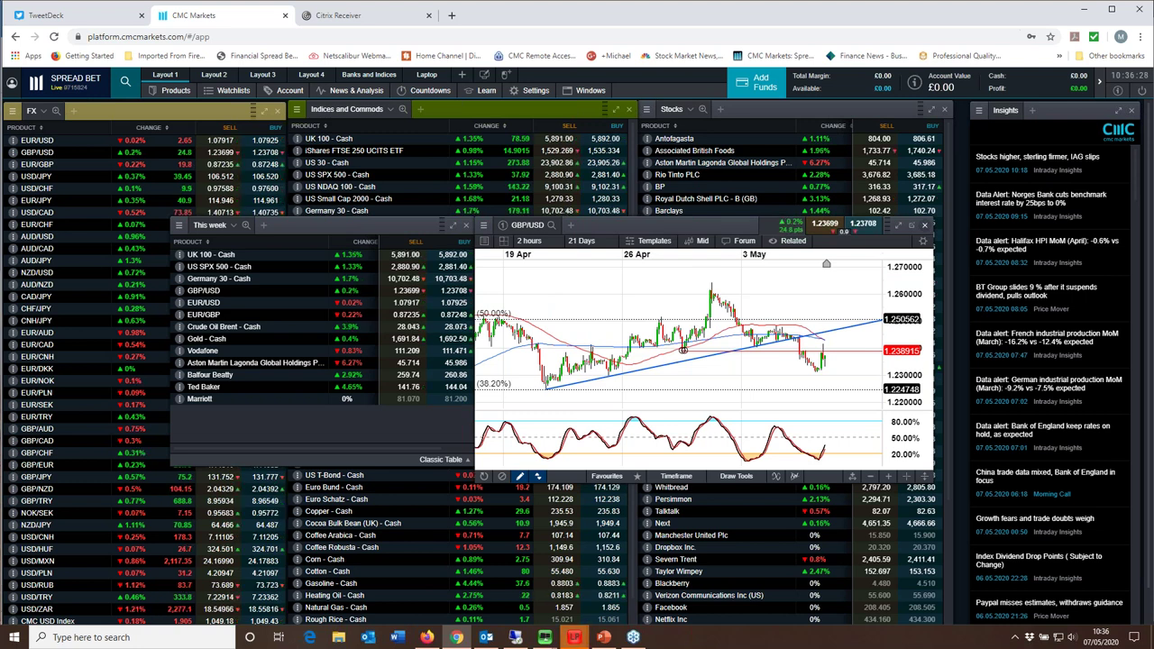
key(Escape)
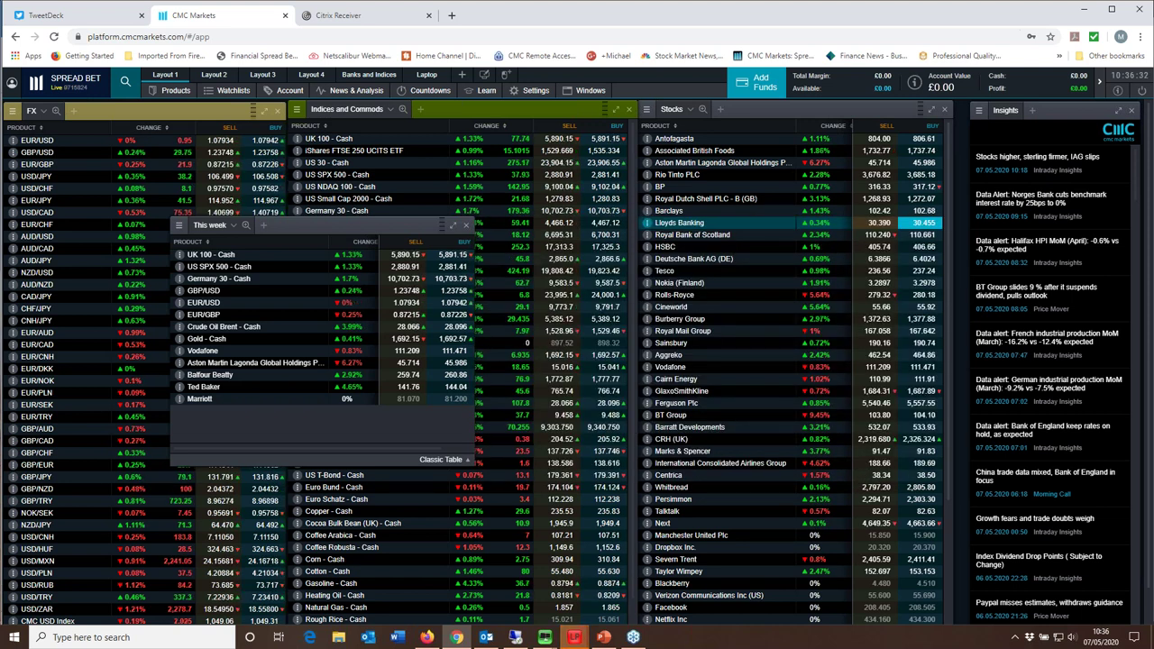
Open the EUR/GBP chart from the This week watchlist and widen its daily view to four months
click(212, 304)
click(202, 322)
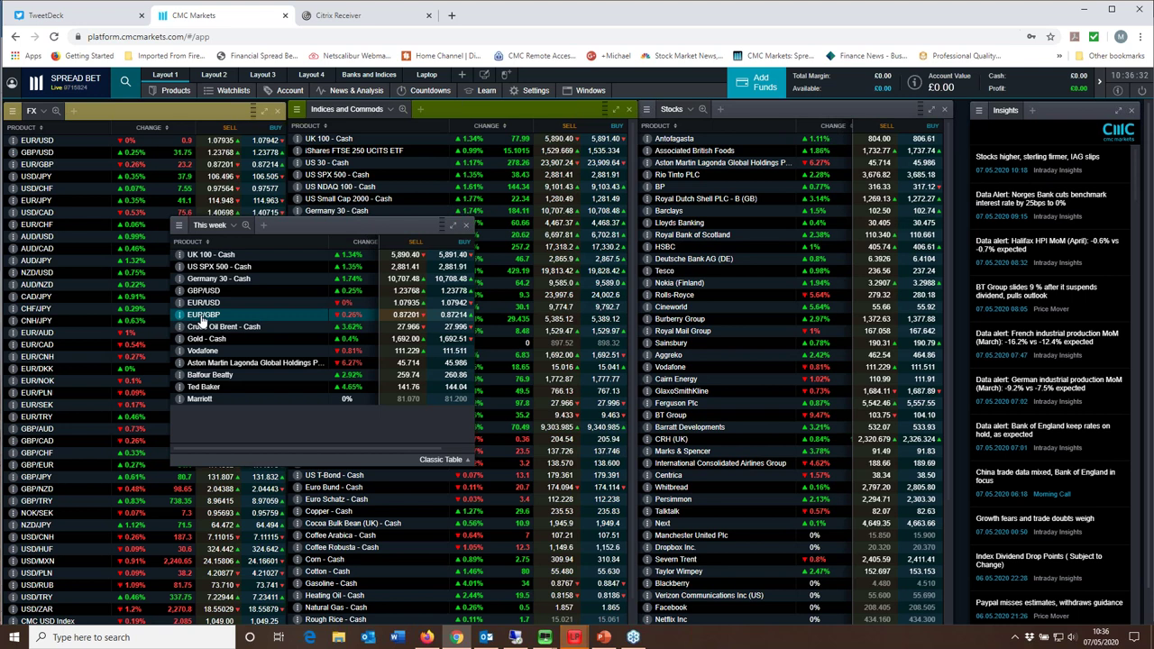
double_click(202, 321)
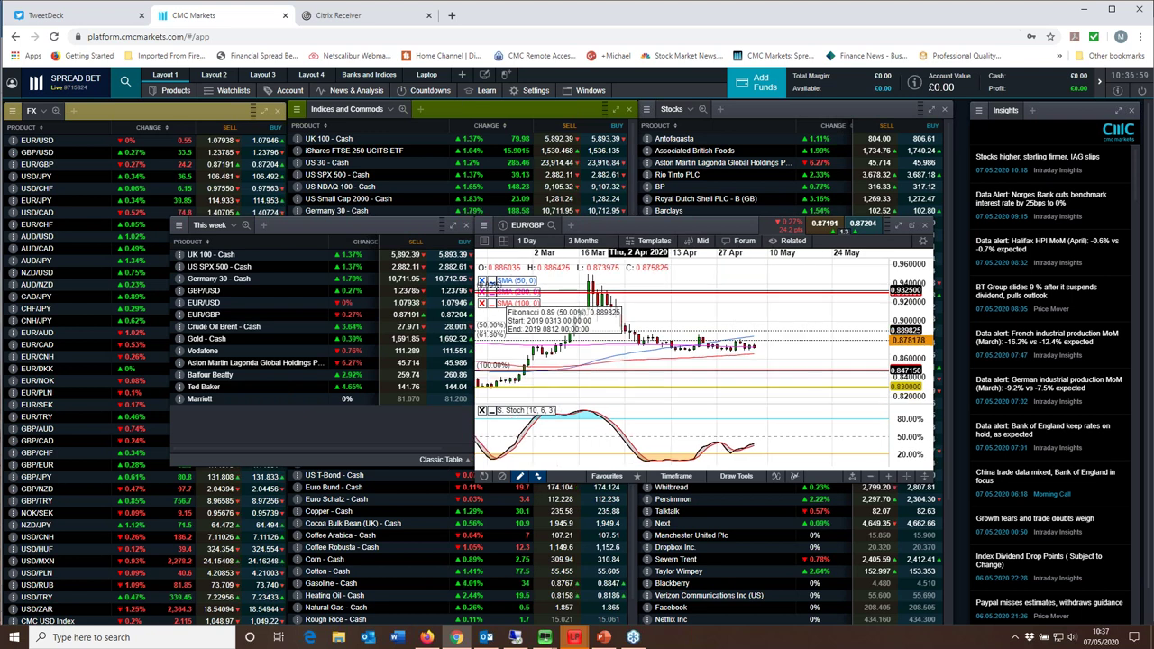
scroll(632, 315, down, 1)
scroll(601, 309, down, 1)
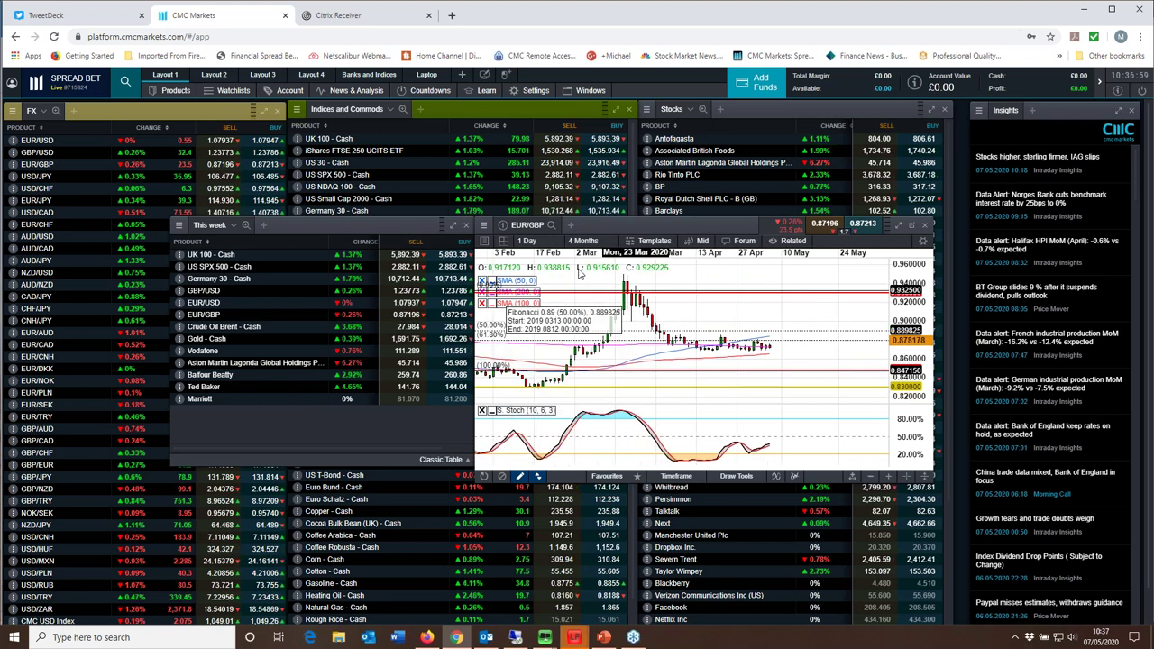
scroll(586, 297, down, 2)
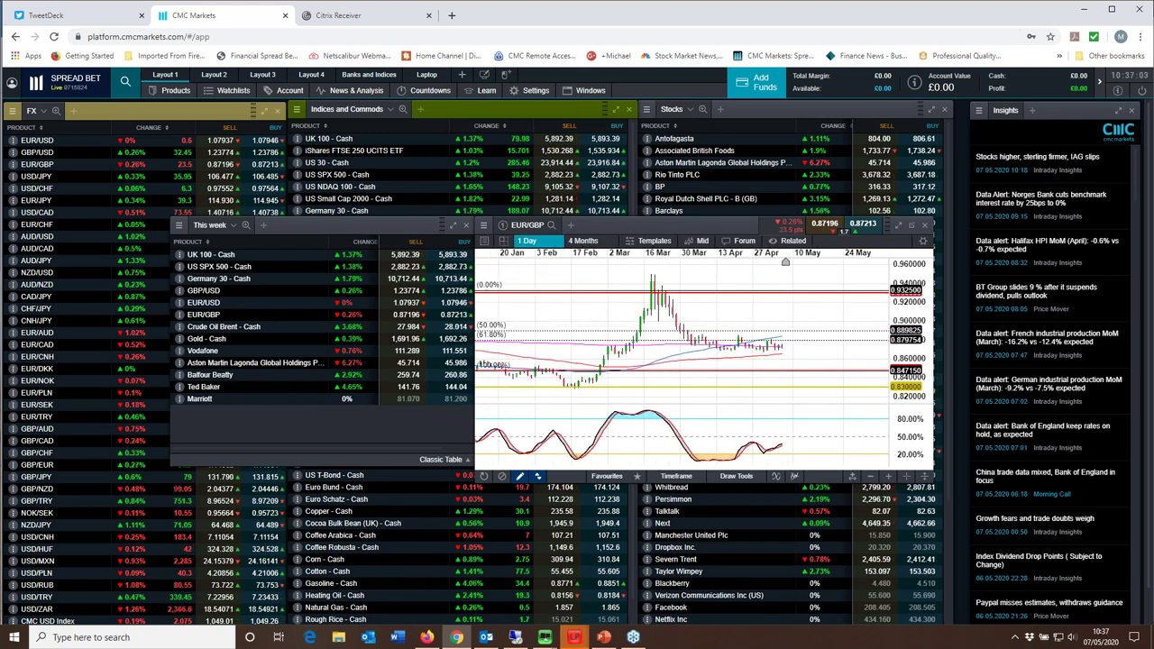
Switch the EUR/GBP chart to a four-hour interval and widen its range to two months
click(528, 241)
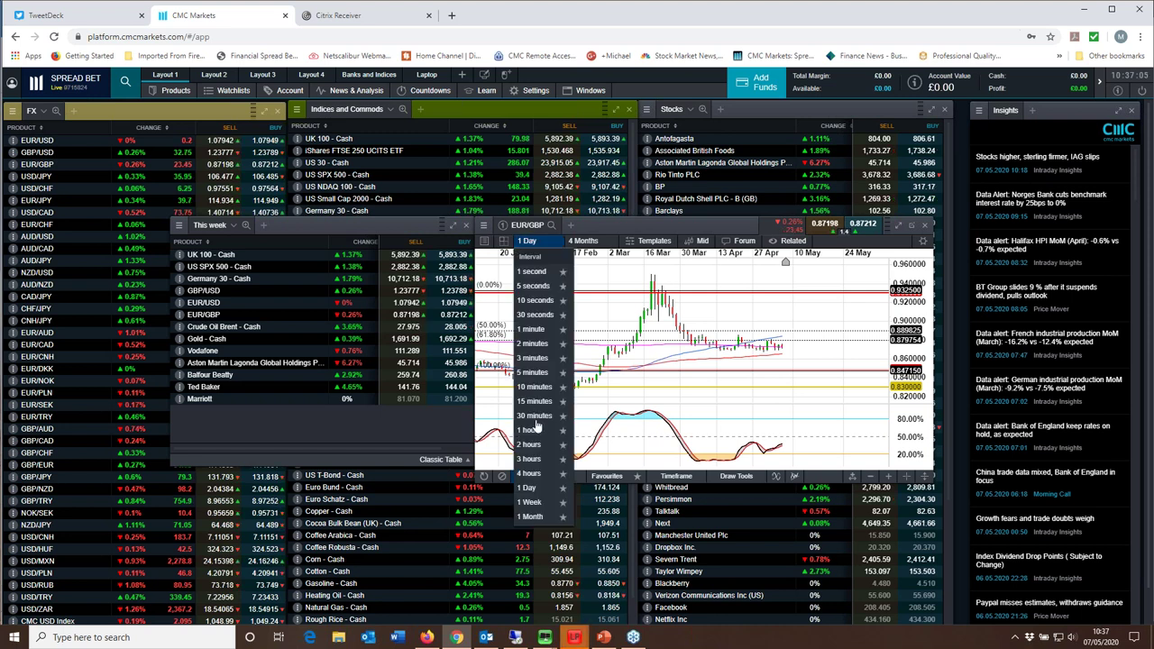
click(531, 474)
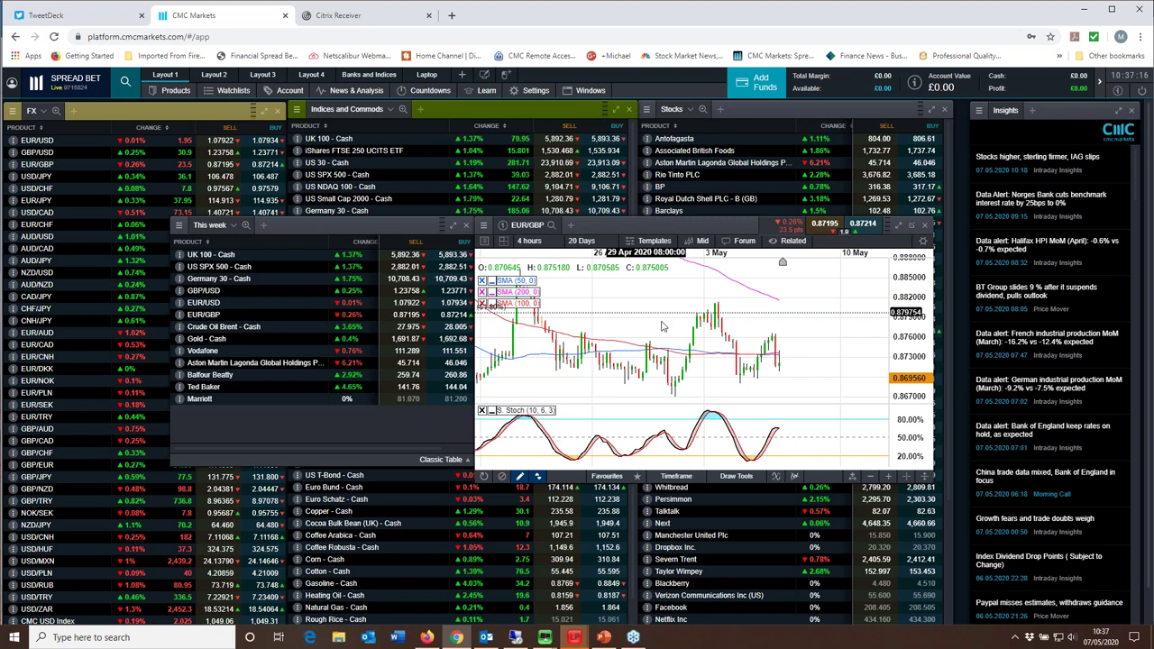
scroll(663, 327, down, 1)
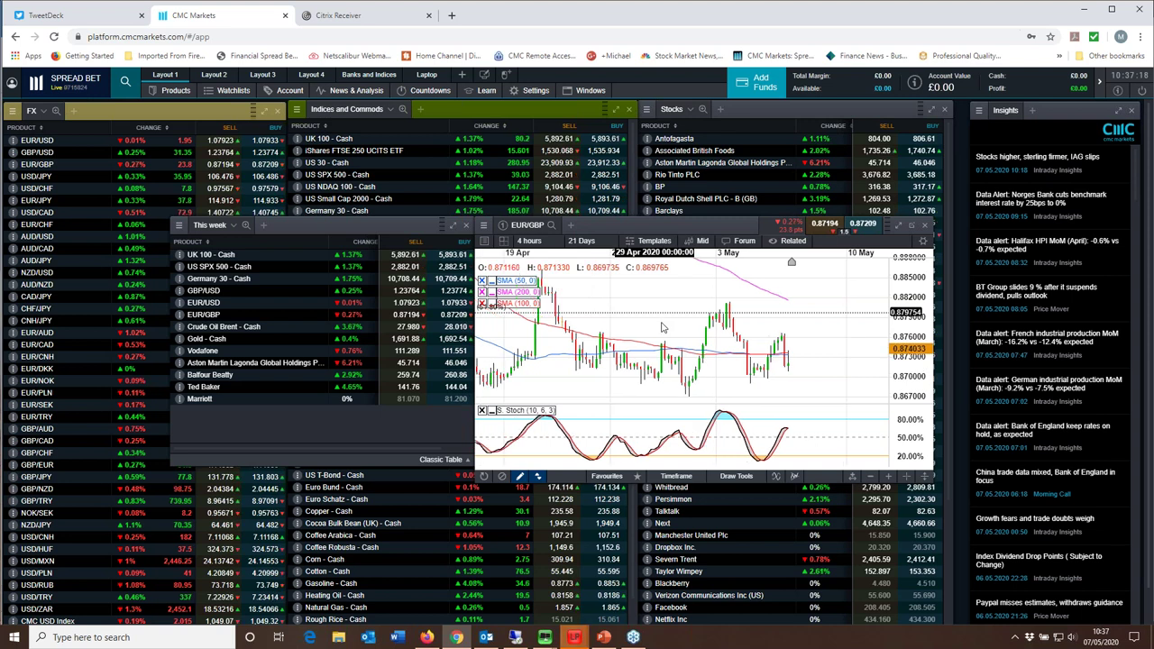
scroll(663, 327, down, 1)
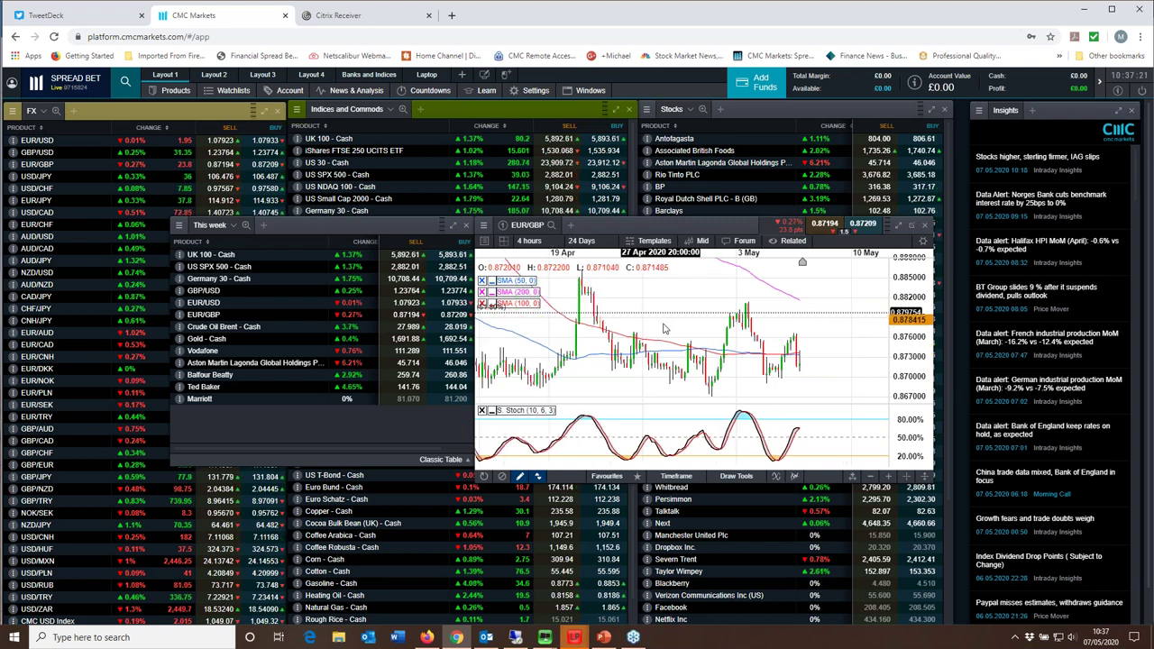
scroll(690, 341, down, 1)
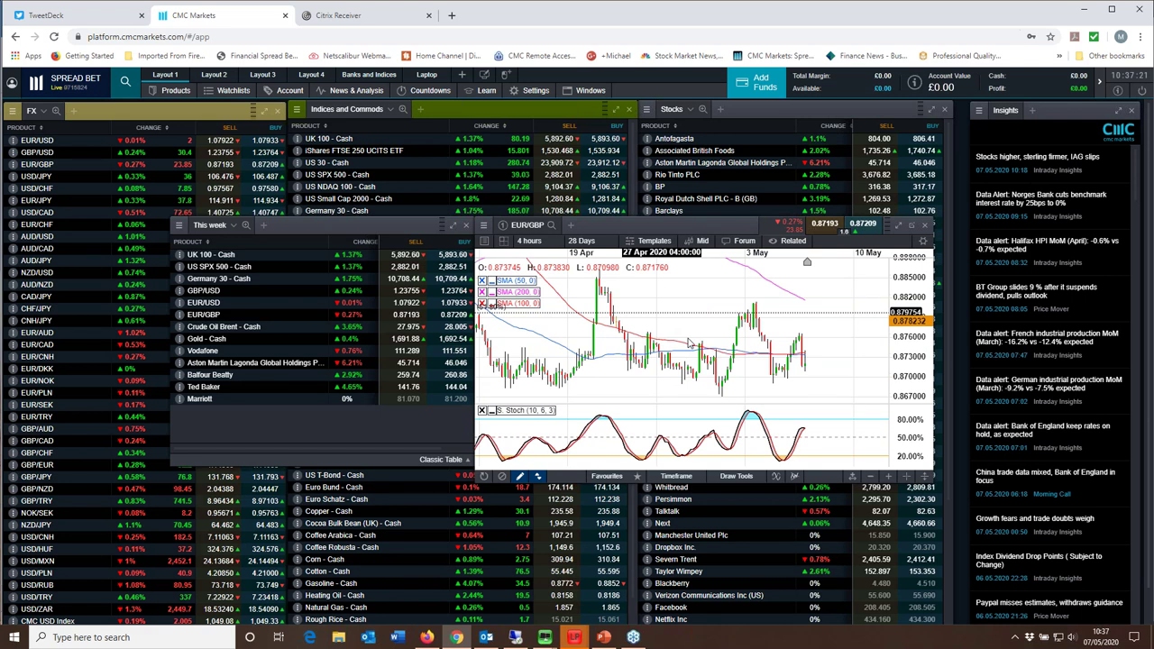
scroll(689, 343, down, 1)
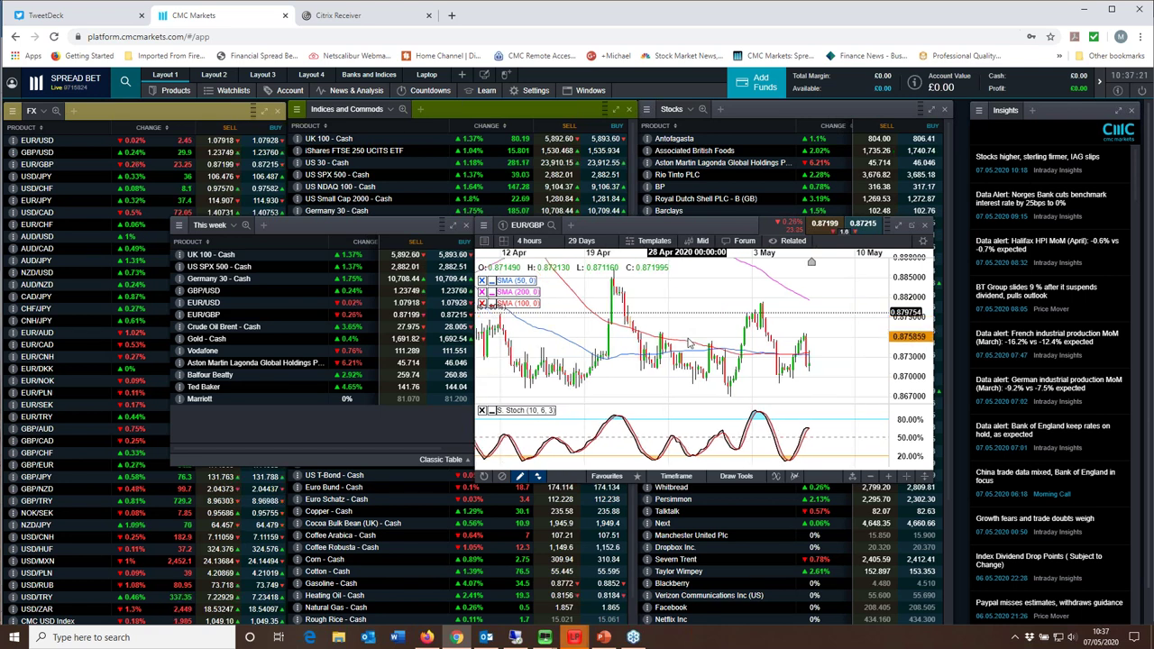
scroll(690, 342, down, 1)
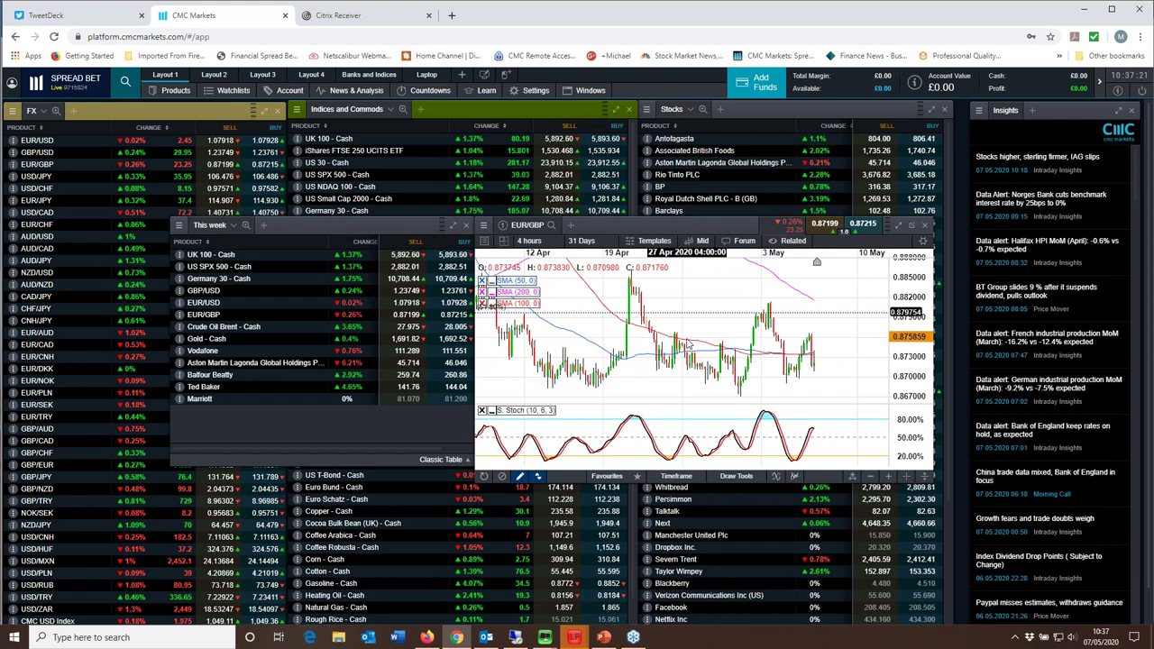
scroll(689, 343, down, 1)
drag(580, 387, 810, 394)
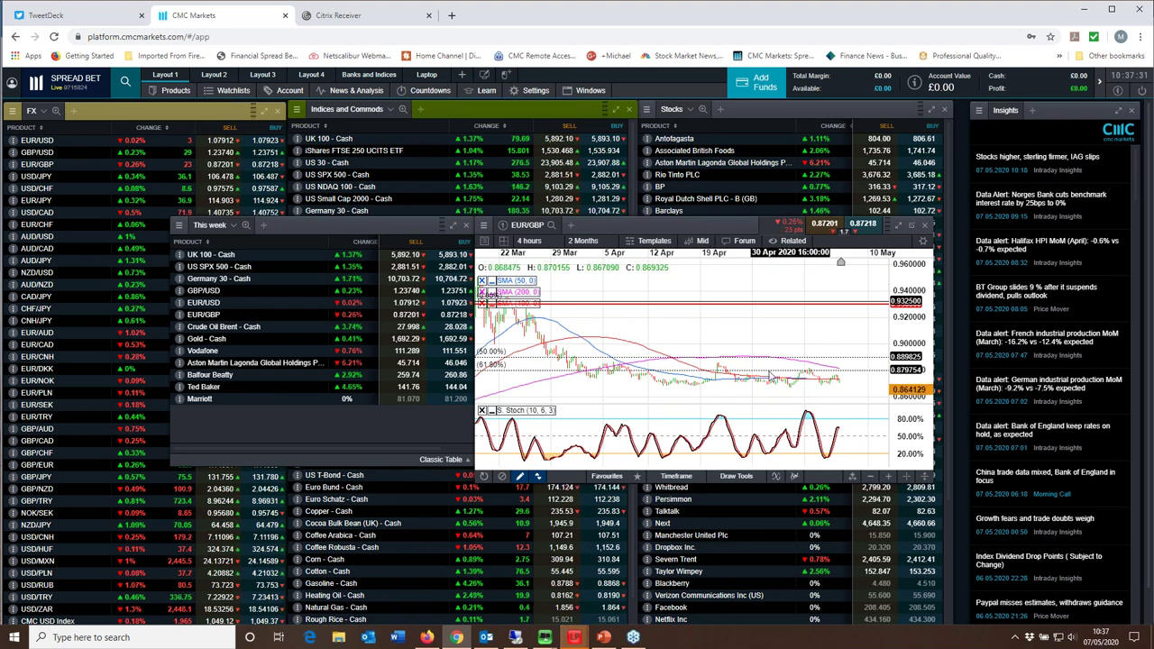
Examine the four-hour EUR/GBP prices from early April onward in closer detail and close the chart
scroll(769, 375, up, 3)
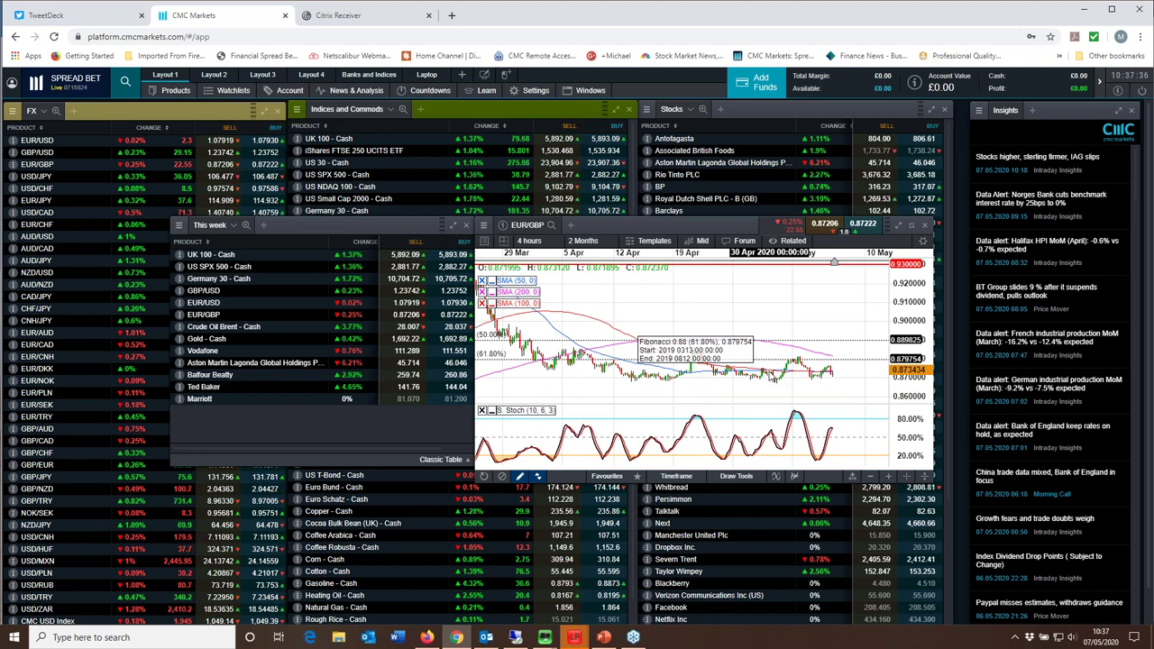
scroll(771, 376, up, 2)
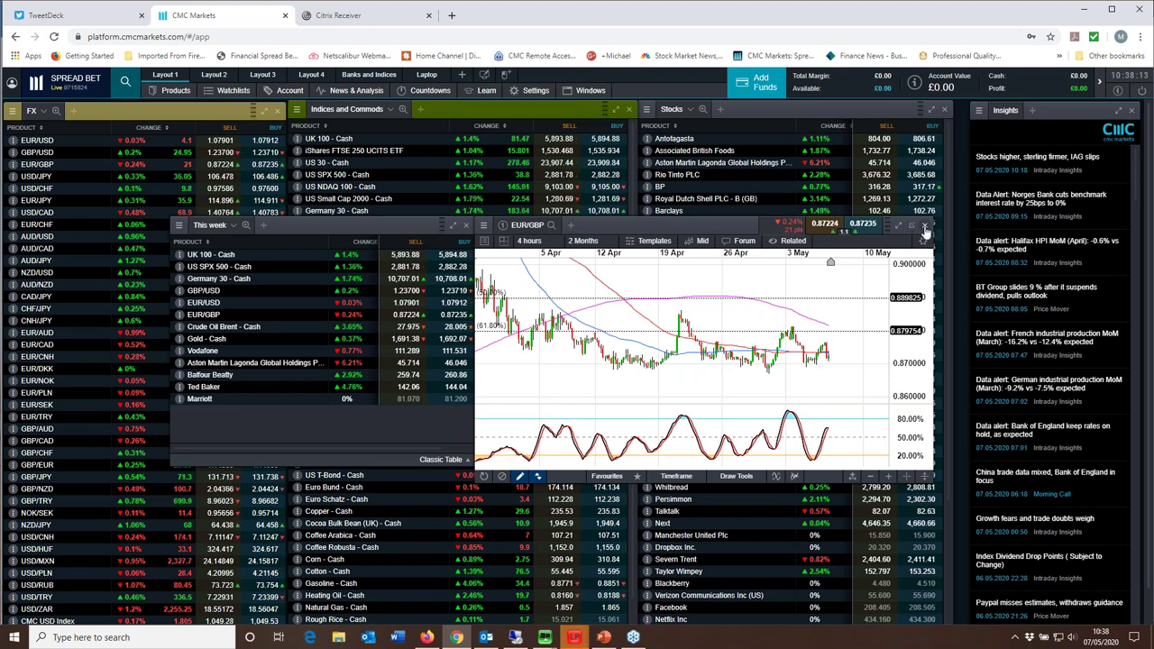
click(924, 227)
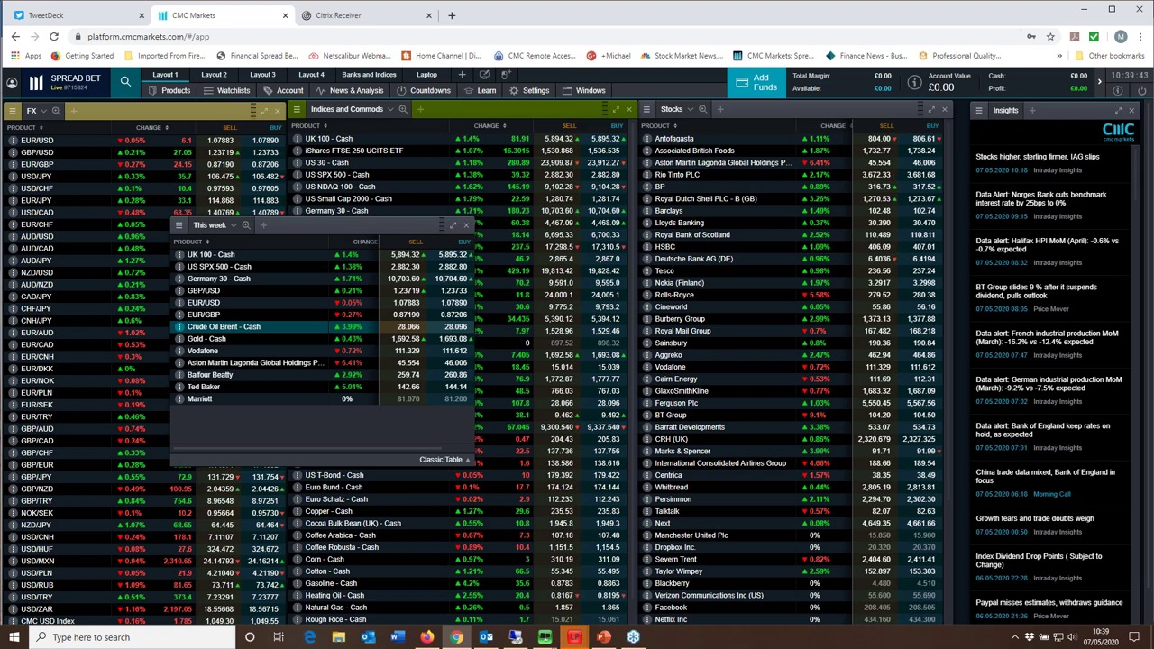
Open the Crude Oil Brent chart from the This week watchlist and narrow its weekly view to two years
click(224, 326)
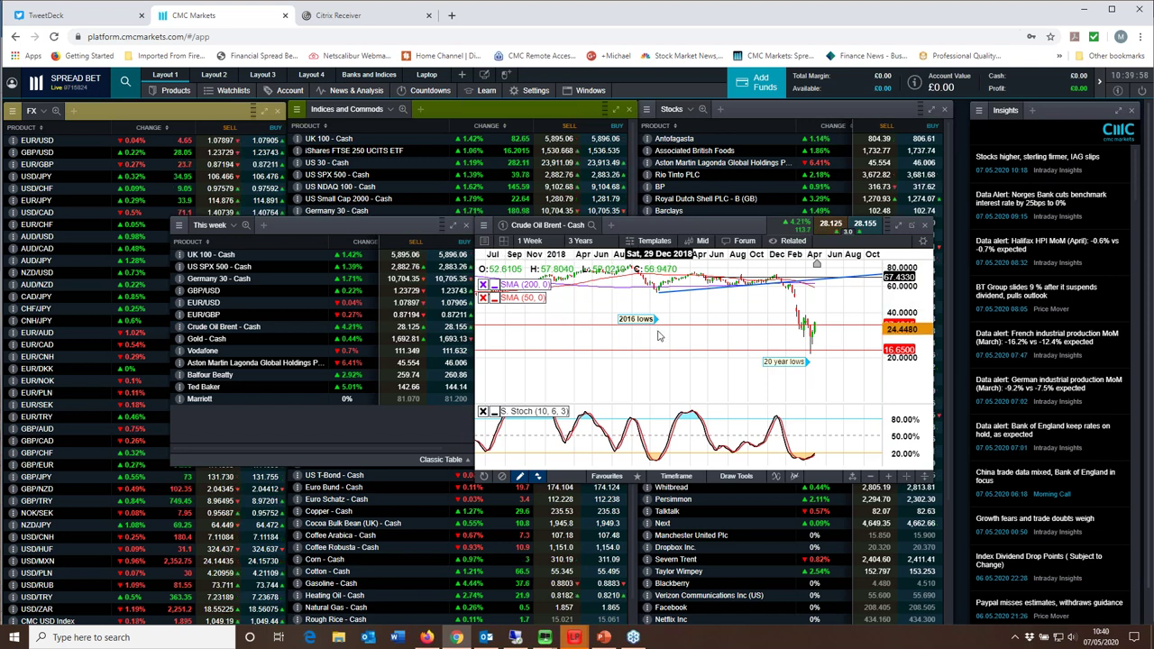
scroll(658, 337, down, 3)
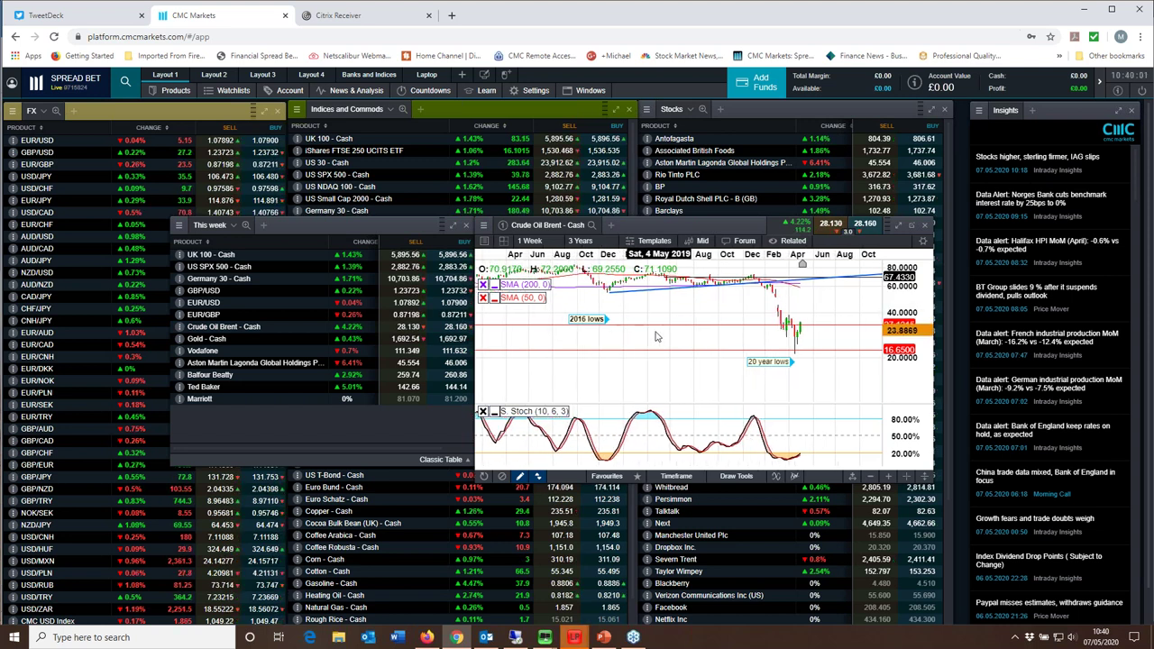
scroll(656, 337, up, 2)
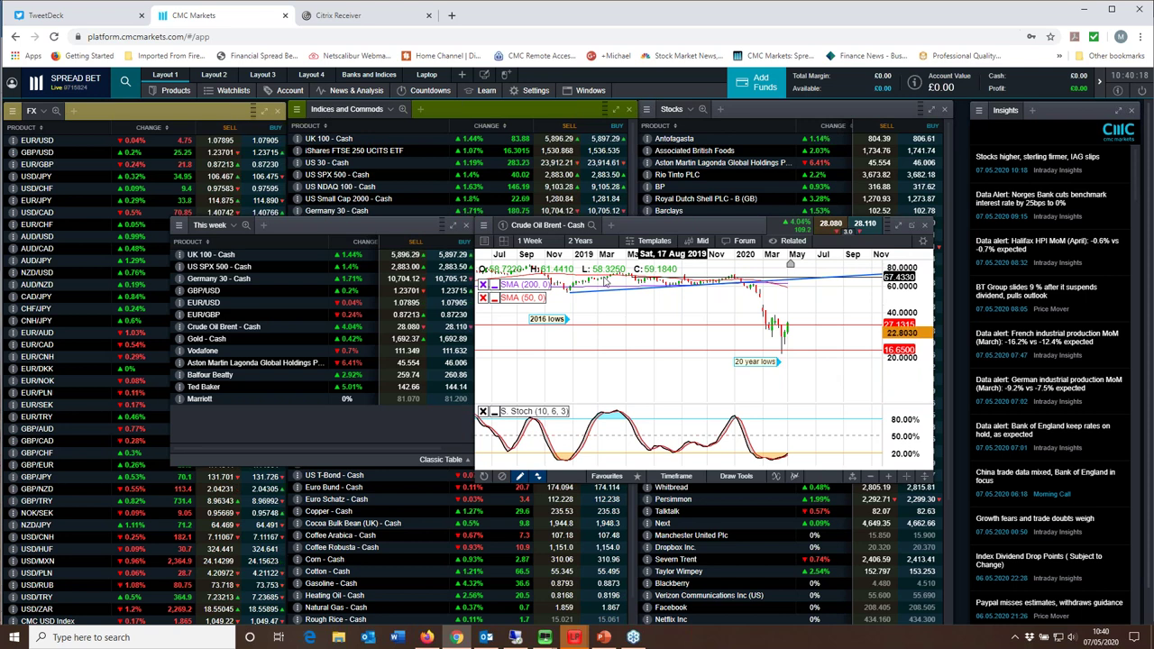
Switch the Crude Oil Brent chart to a one-day interval, add a horizontal line at 32.8220, and close the chart
click(532, 241)
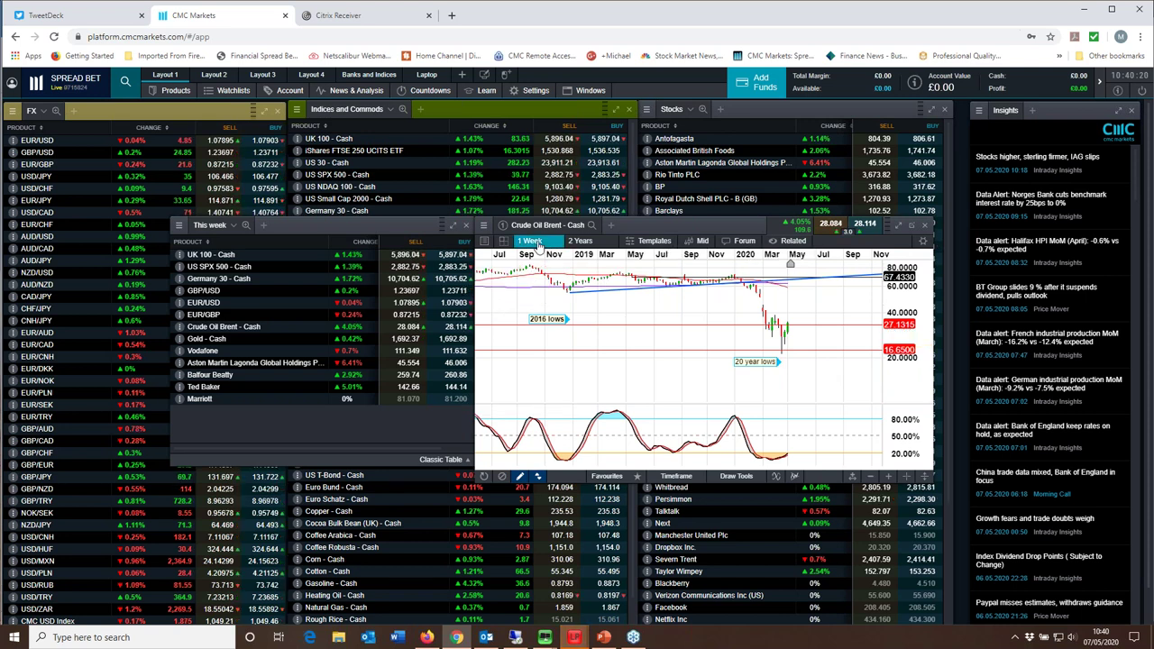
click(534, 241)
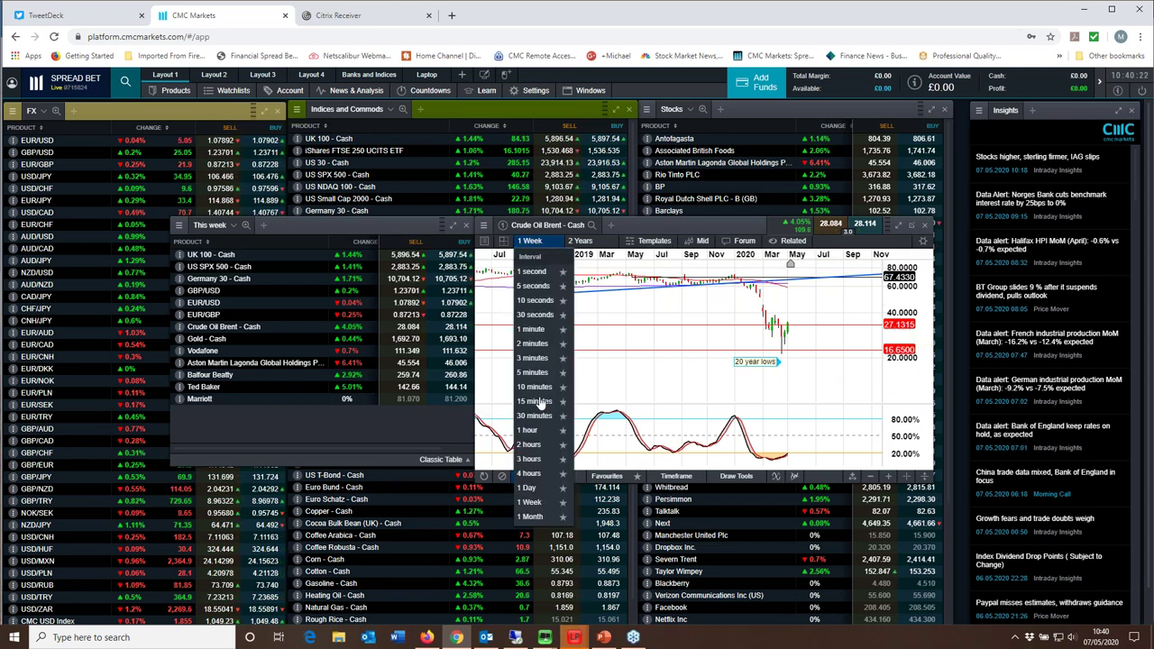
click(528, 488)
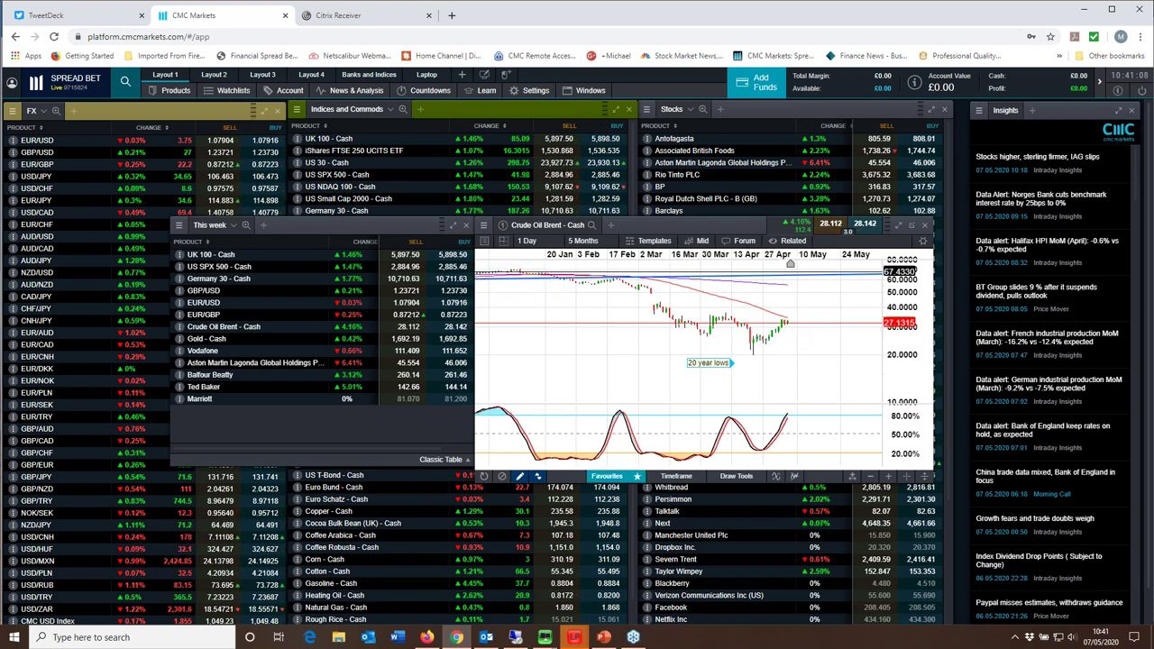
click(607, 475)
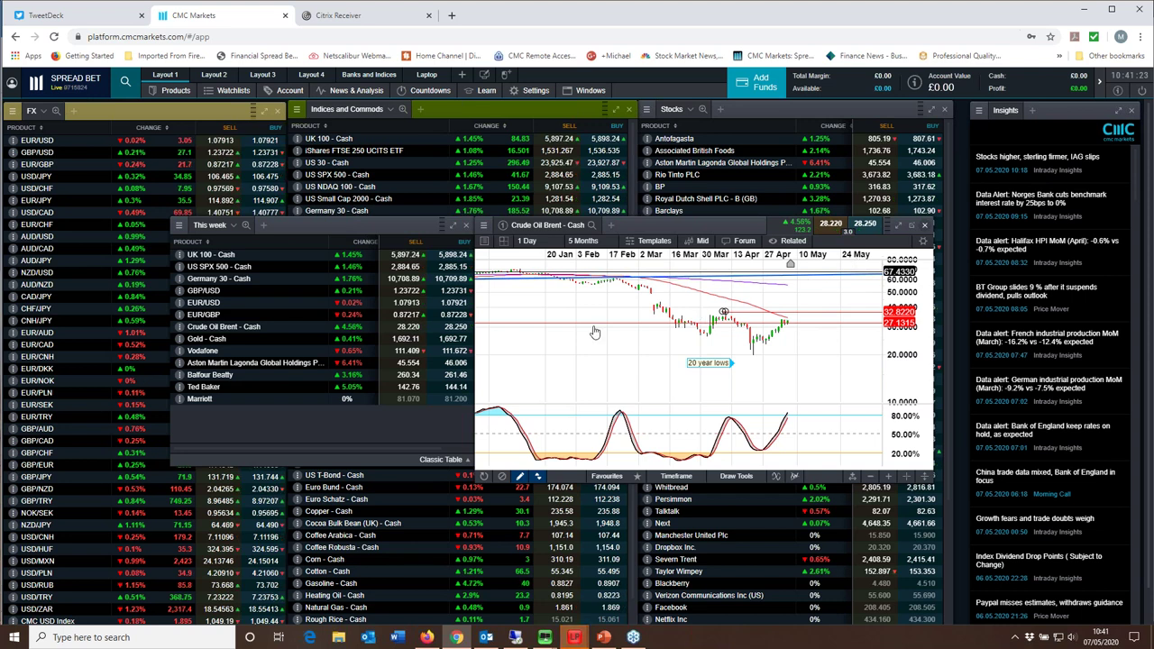
key(Escape)
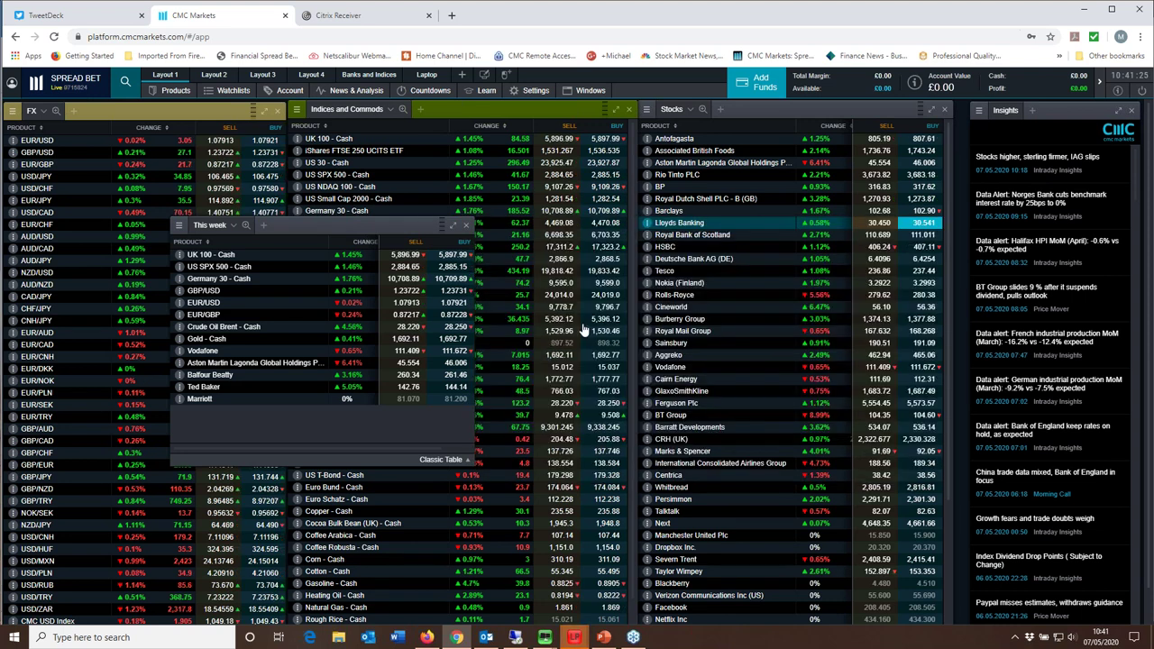
Open the Aston Martin Lagonda chart from the This week watchlist, examine its four months of daily prices, and close it
click(222, 363)
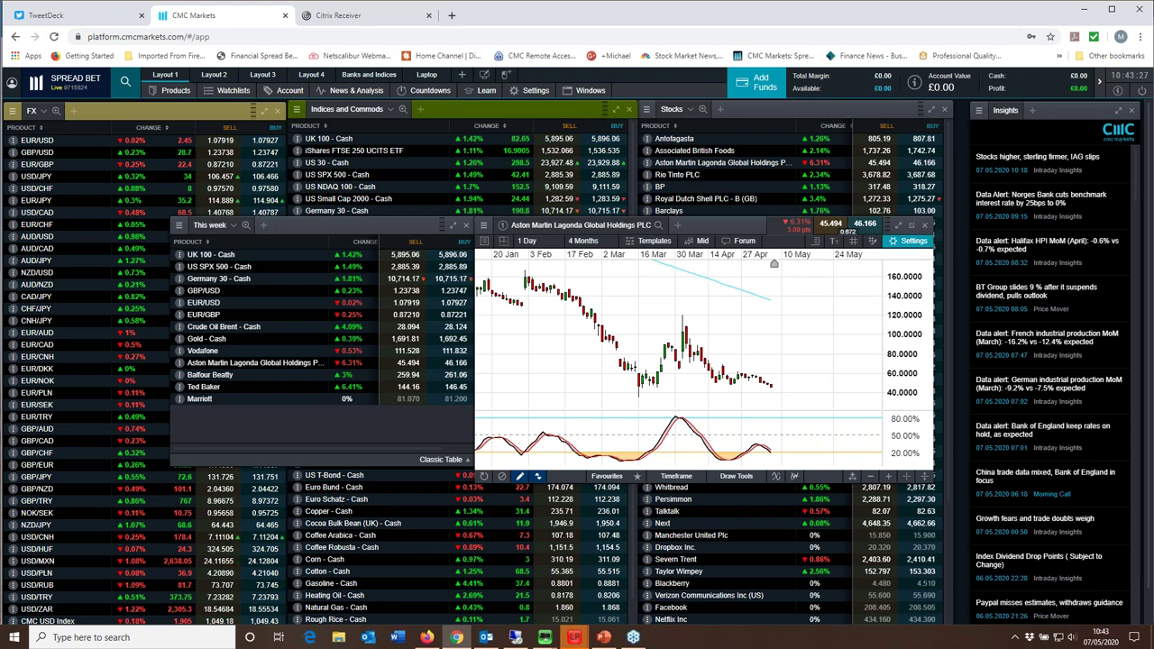
click(924, 227)
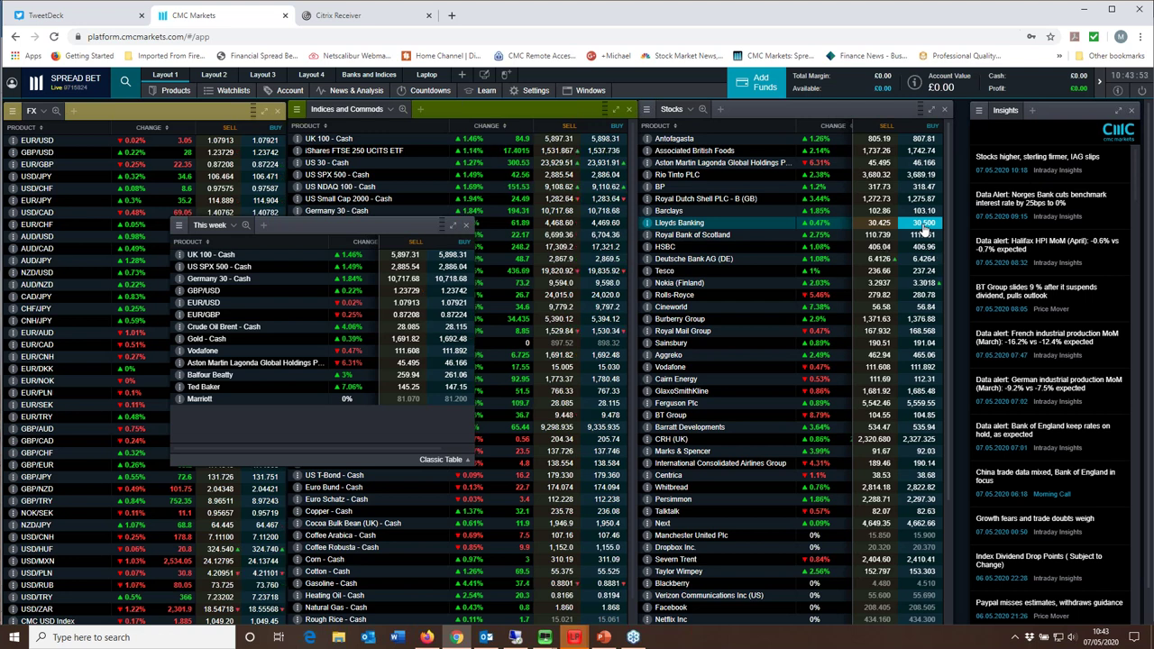
click(920, 247)
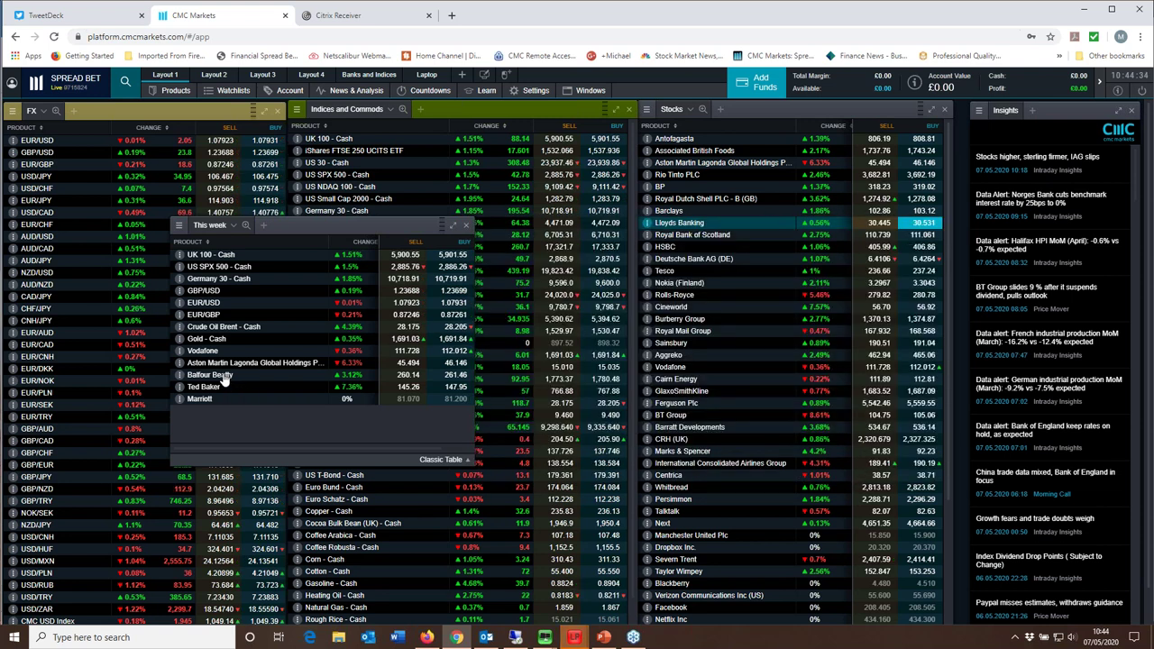
Open the Balfour Beatty chart from the This week watchlist and apply the Medium Fonts profile with the axis font in bold
click(223, 379)
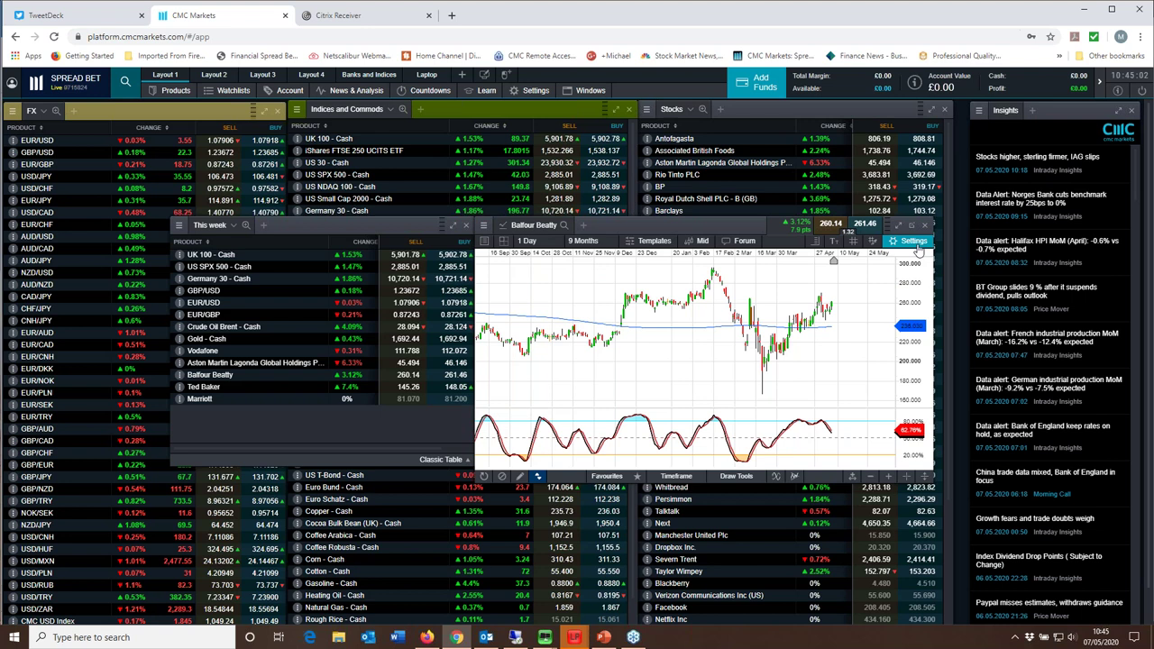
click(917, 245)
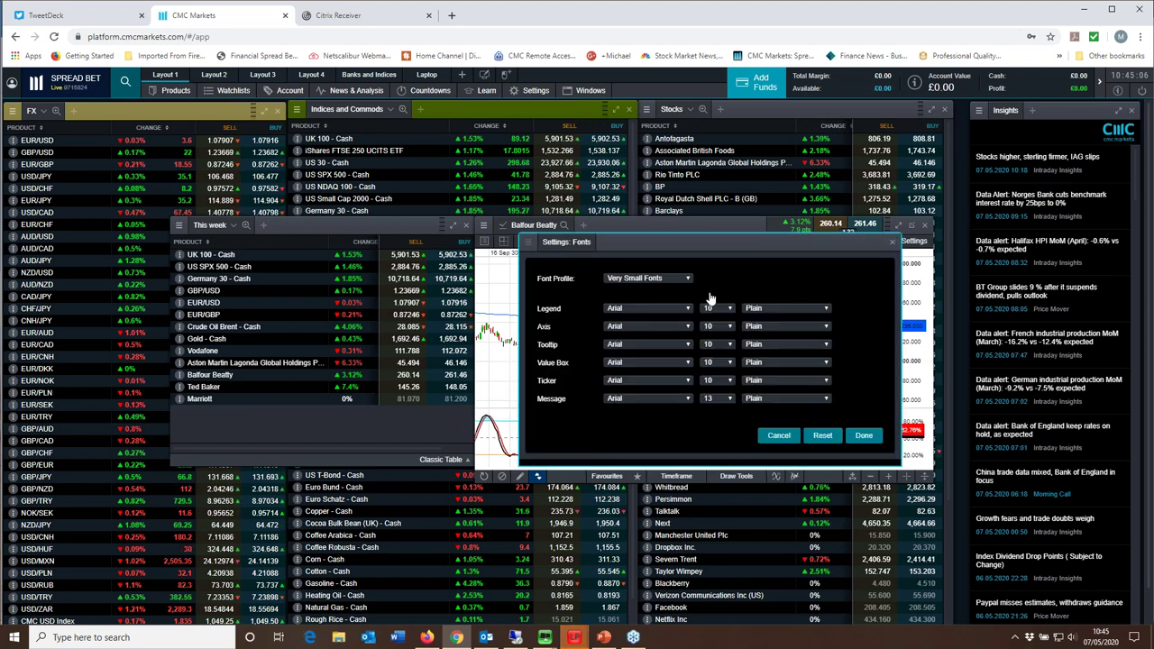
click(687, 283)
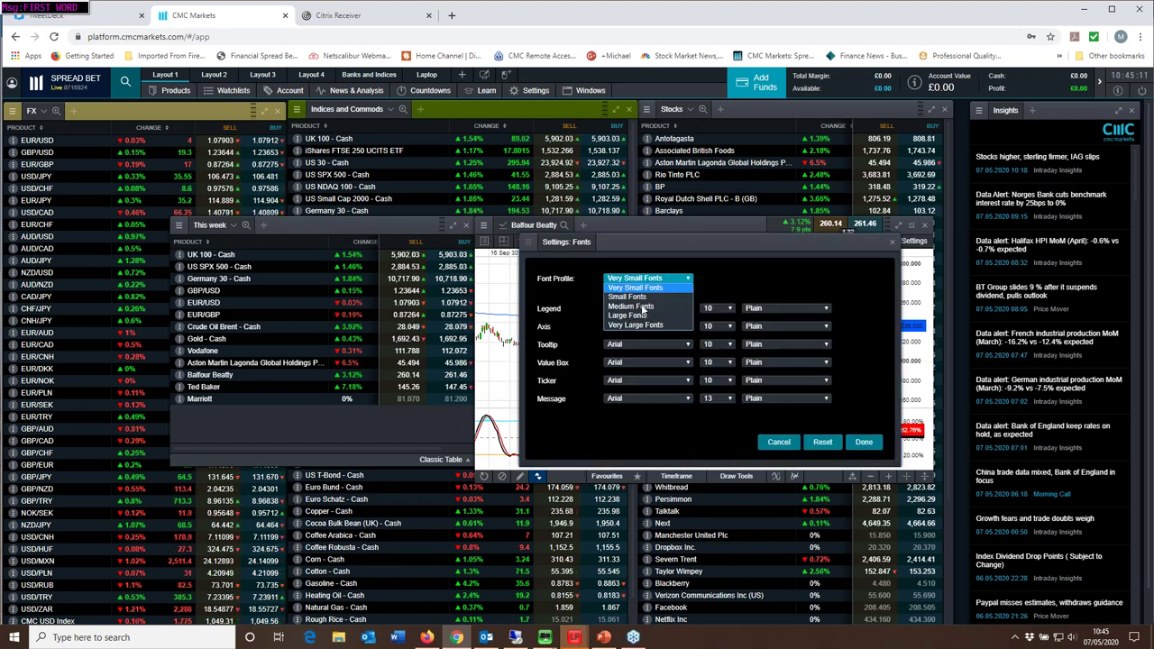
click(644, 306)
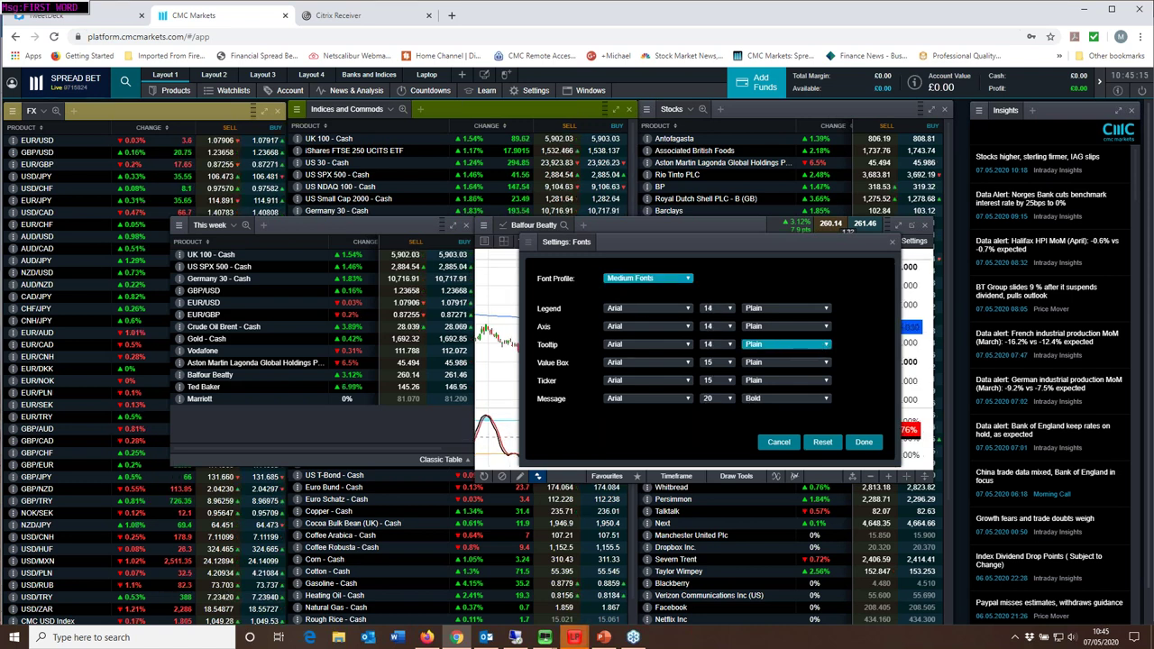
click(823, 330)
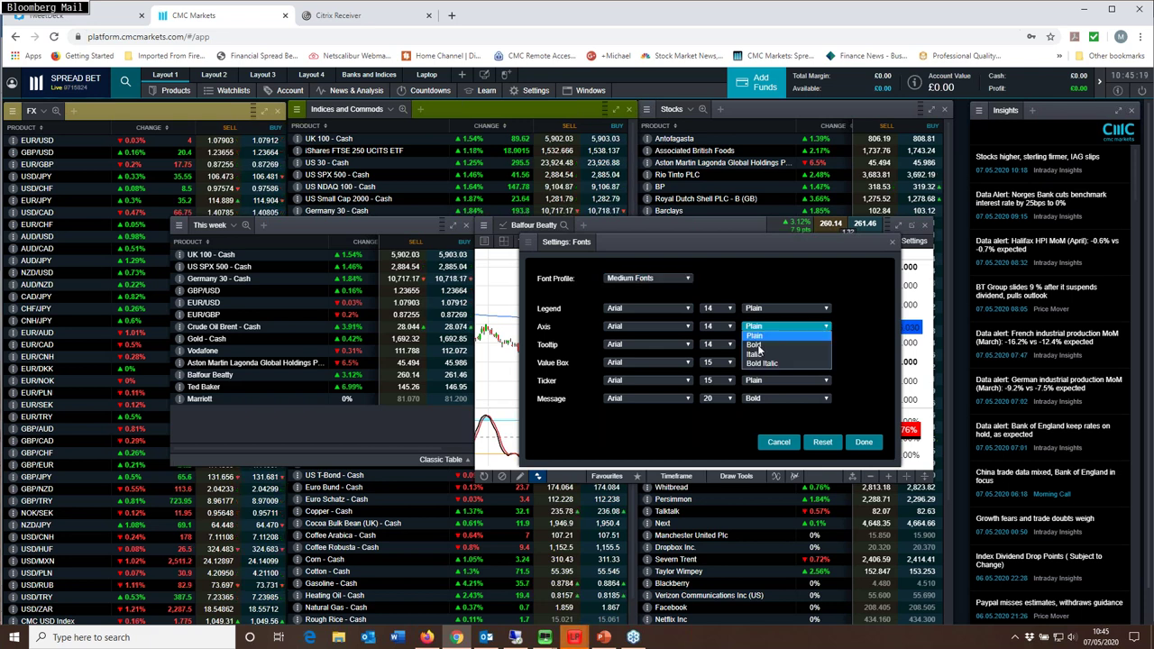
click(755, 344)
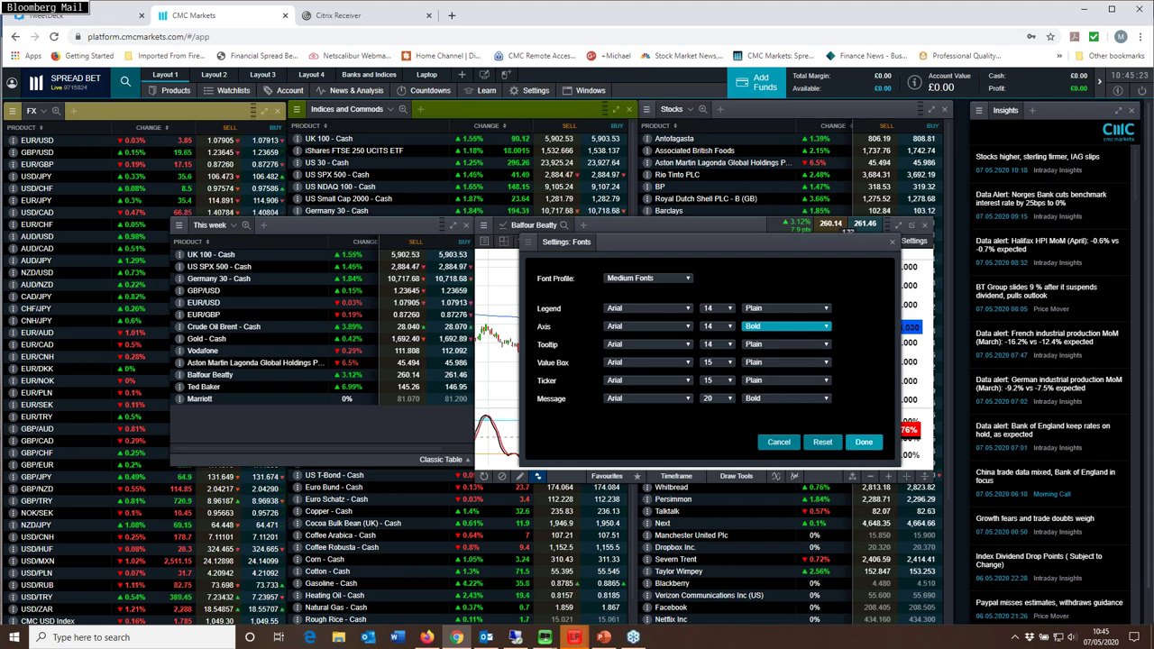
key(Return)
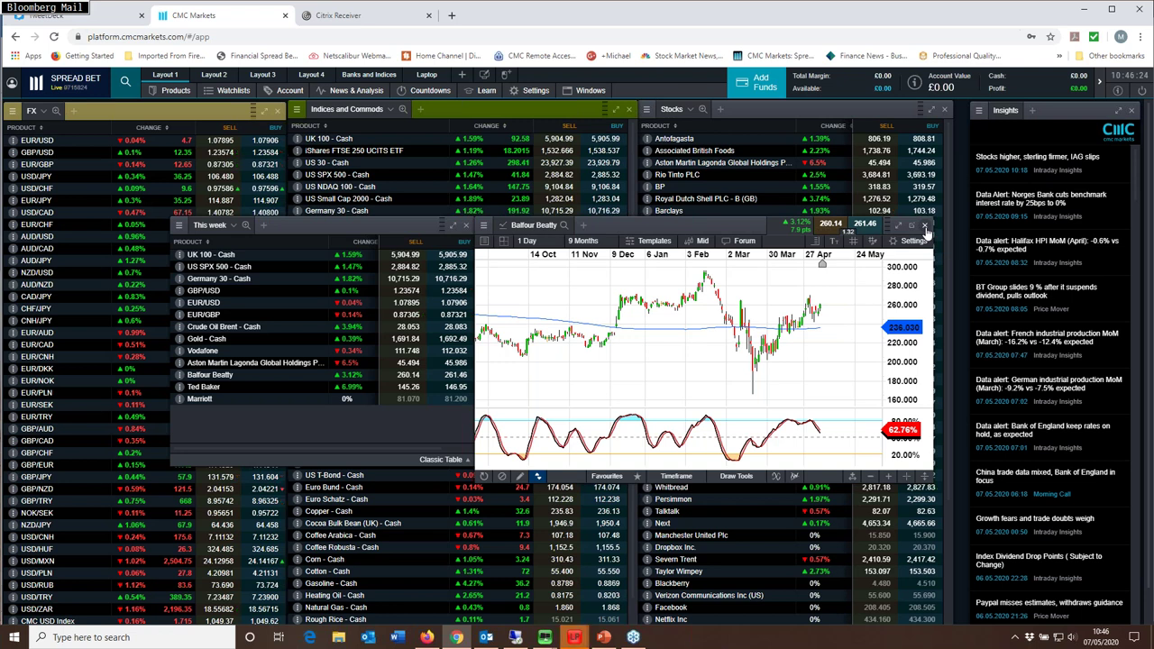
Close the Balfour Beatty chart and the This week watchlist
click(925, 226)
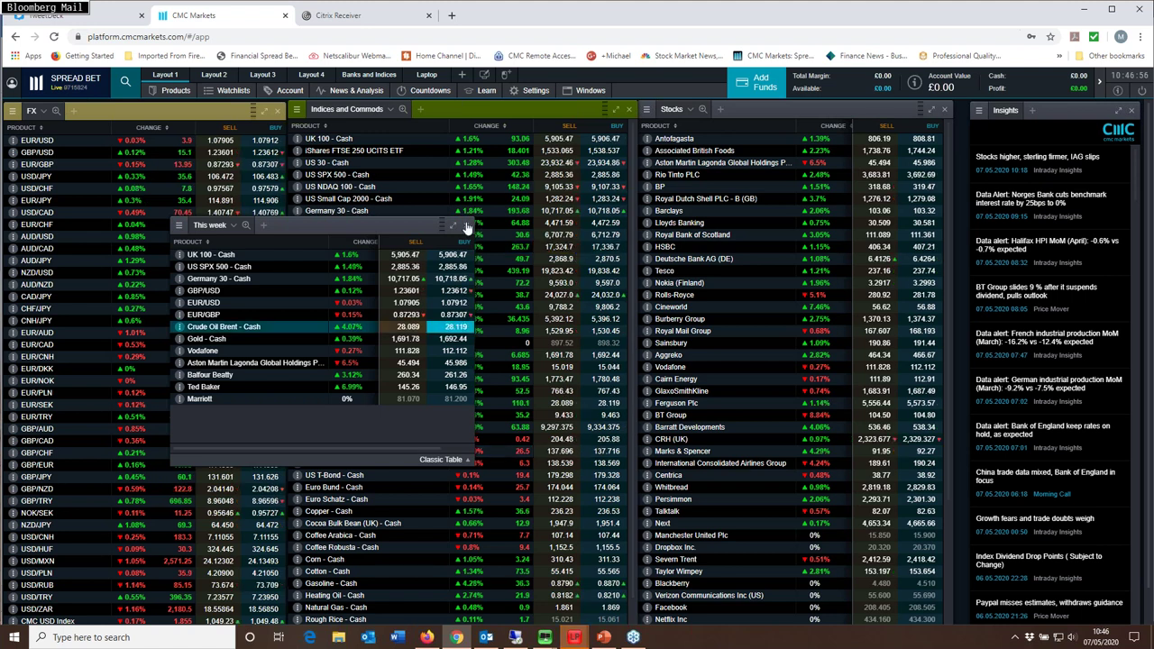
click(465, 225)
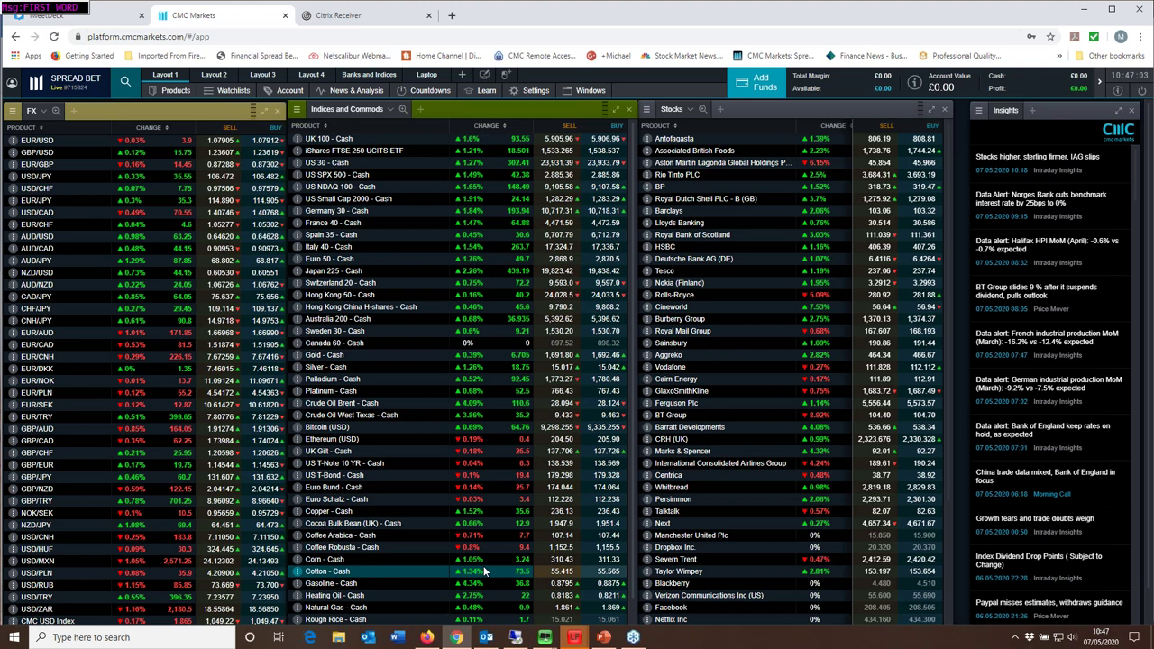
Switch to the Weekly Update slides in PowerPoint, start the slide show from the first slide, and open its display settings
mouse_move(599, 639)
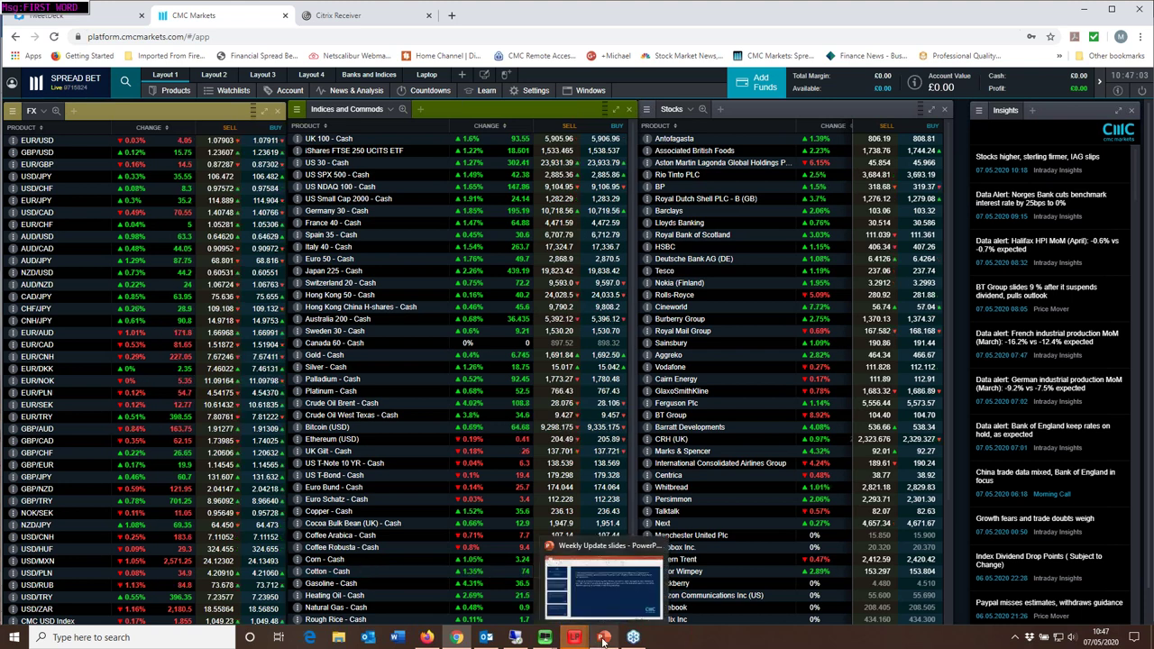
click(602, 640)
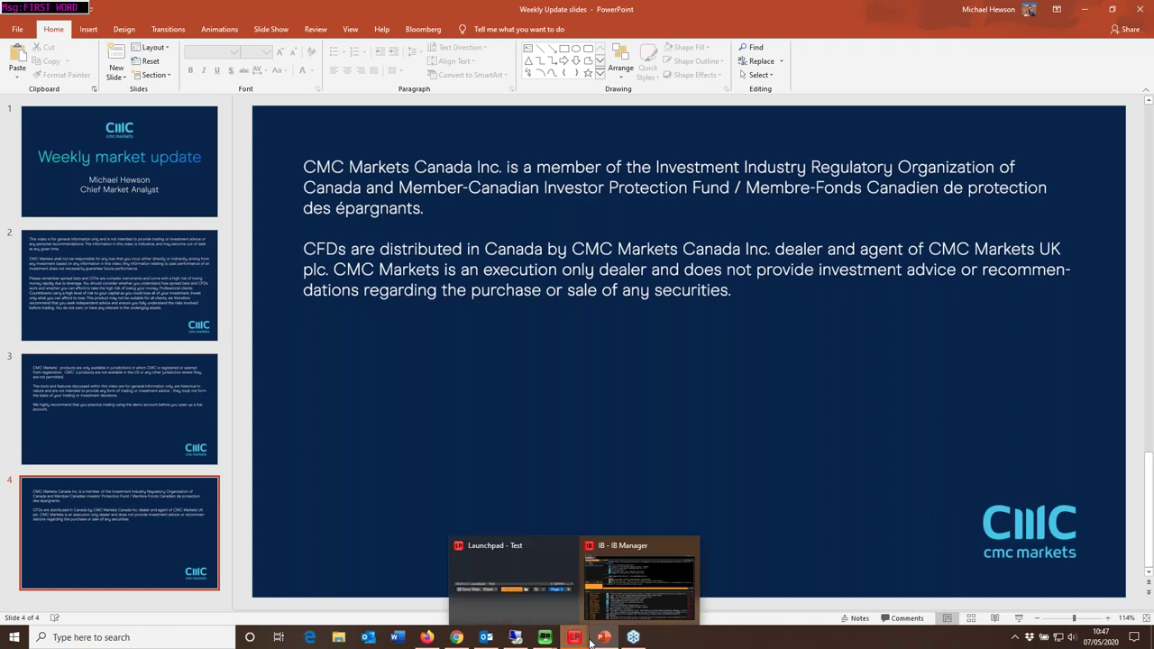
key(F5)
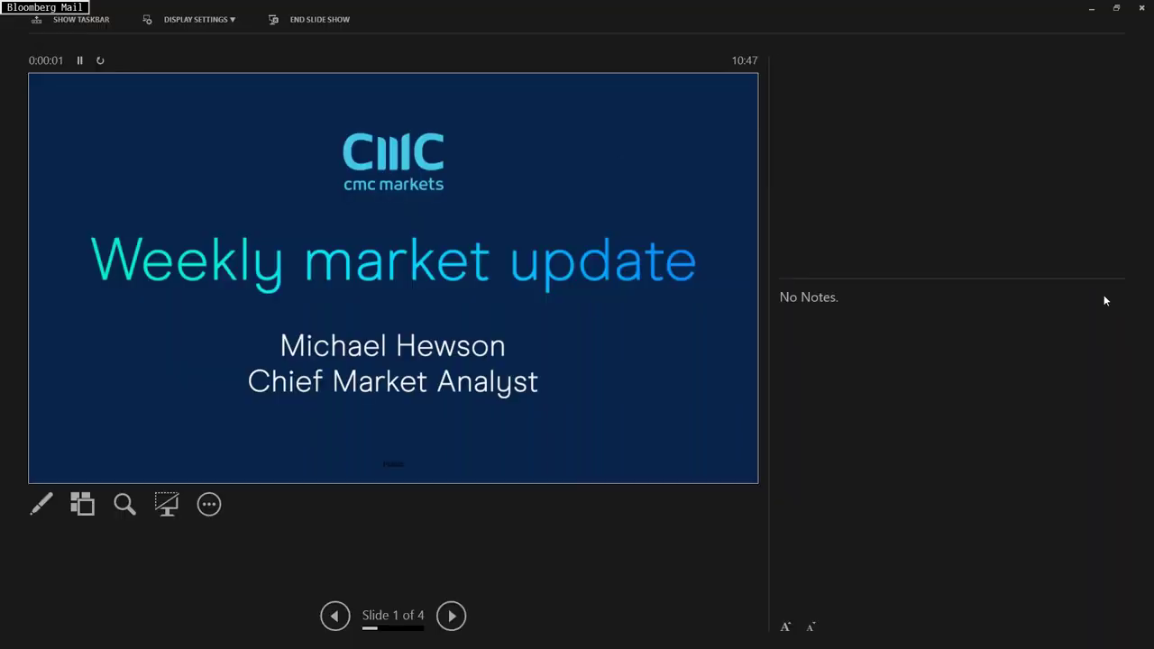
click(185, 23)
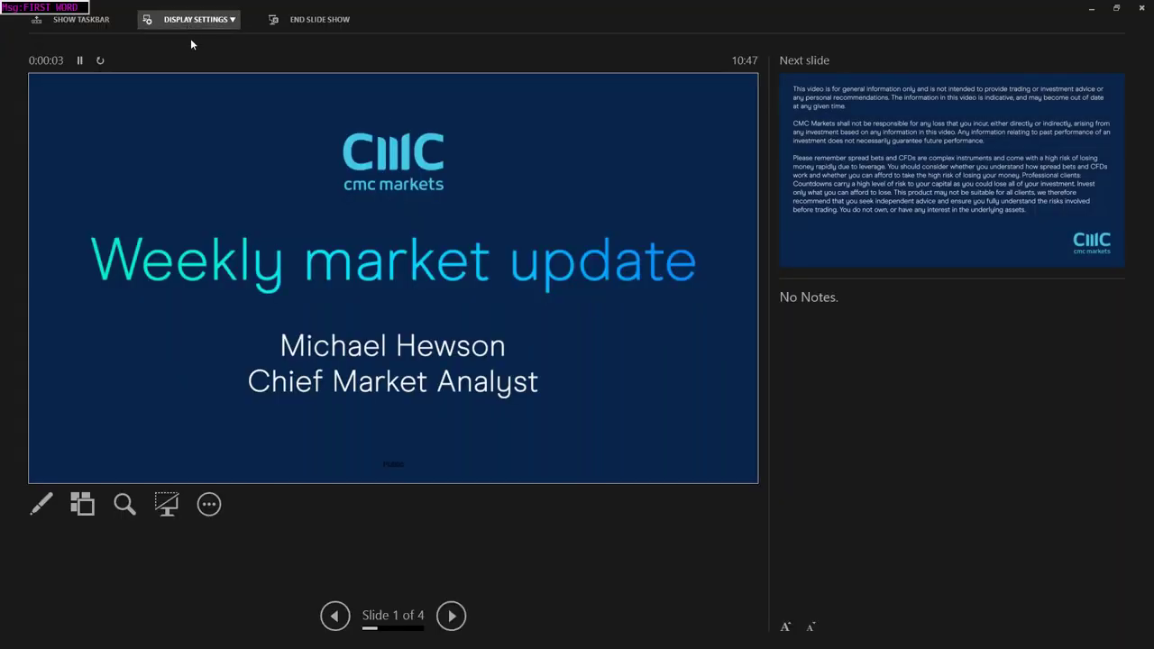